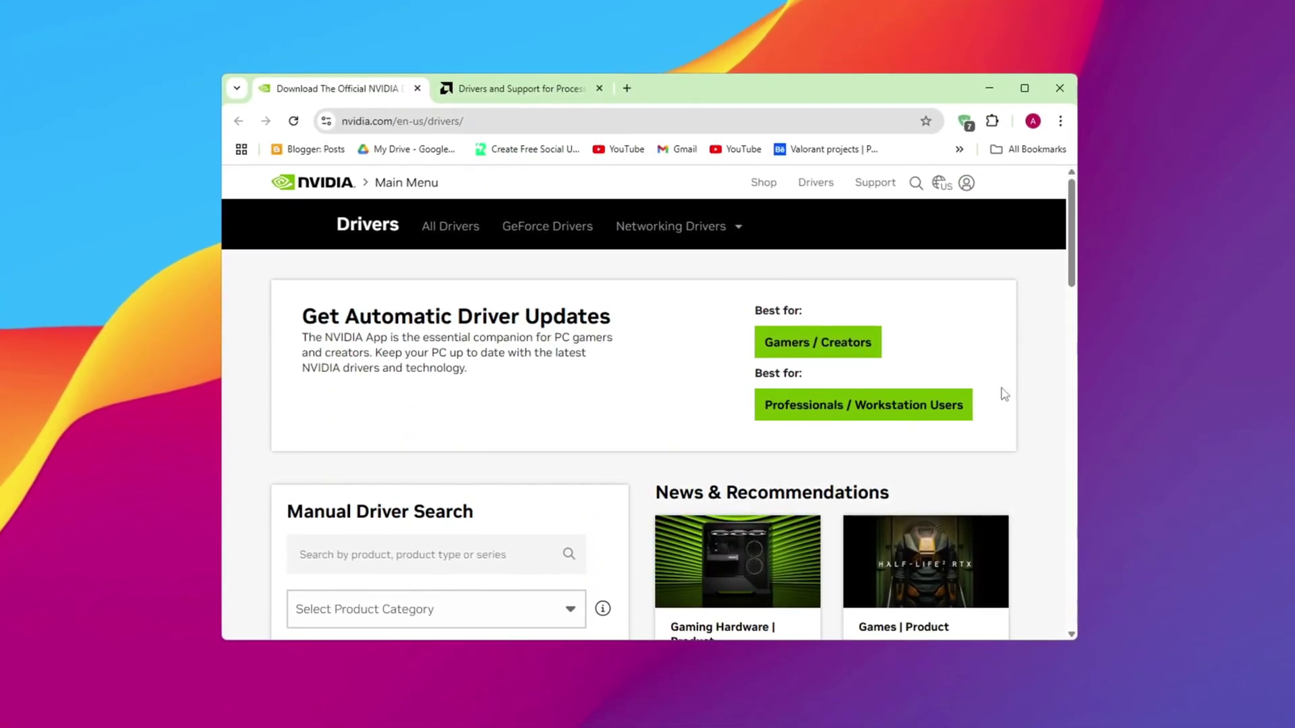
Step: Browse the NVIDIA drivers page, then switch to AMD's Drivers and Support page and scroll to More Resources
scroll(361, 289, "down", 10)
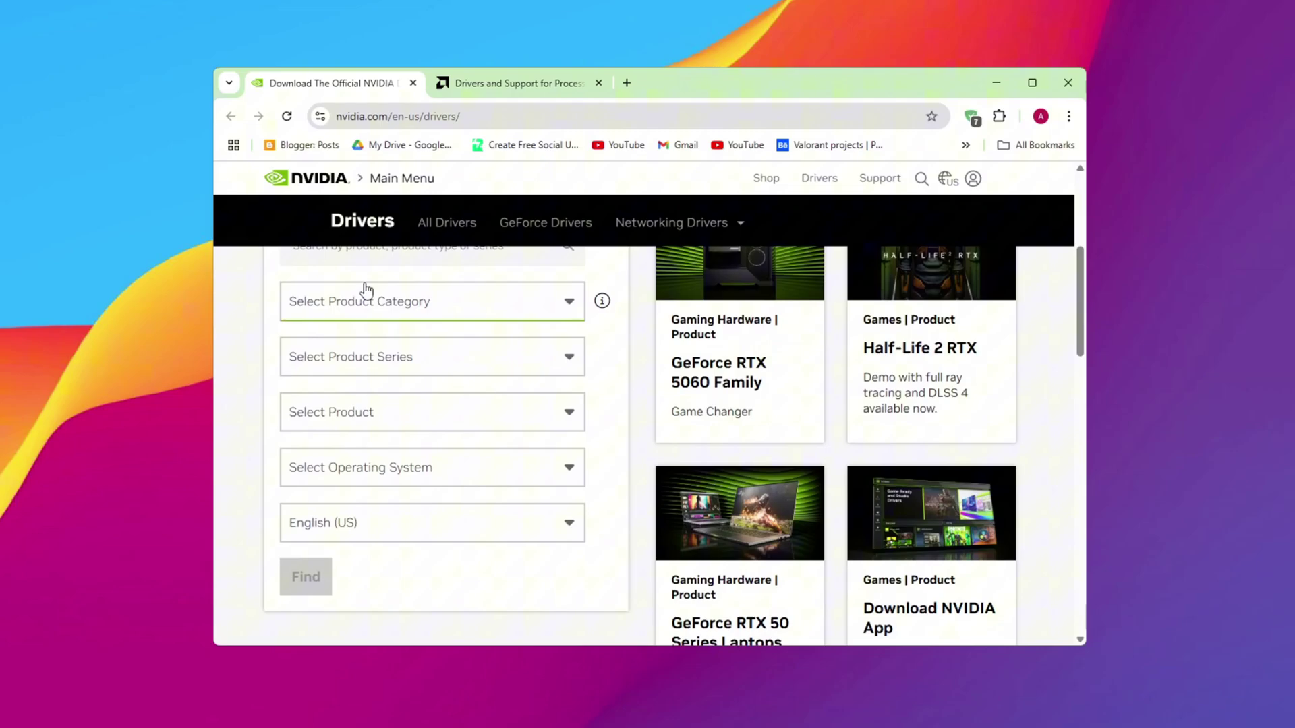
scroll(404, 324, "up", 10)
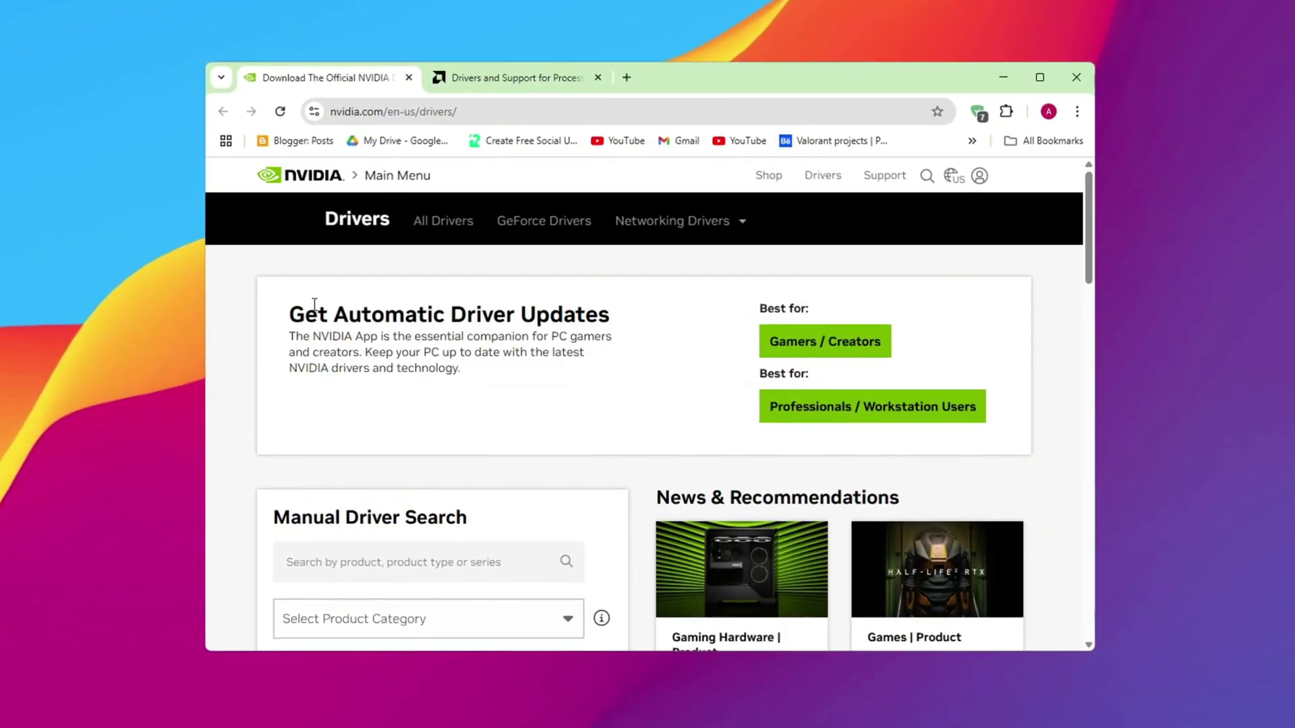
scroll(368, 270, "down", 5)
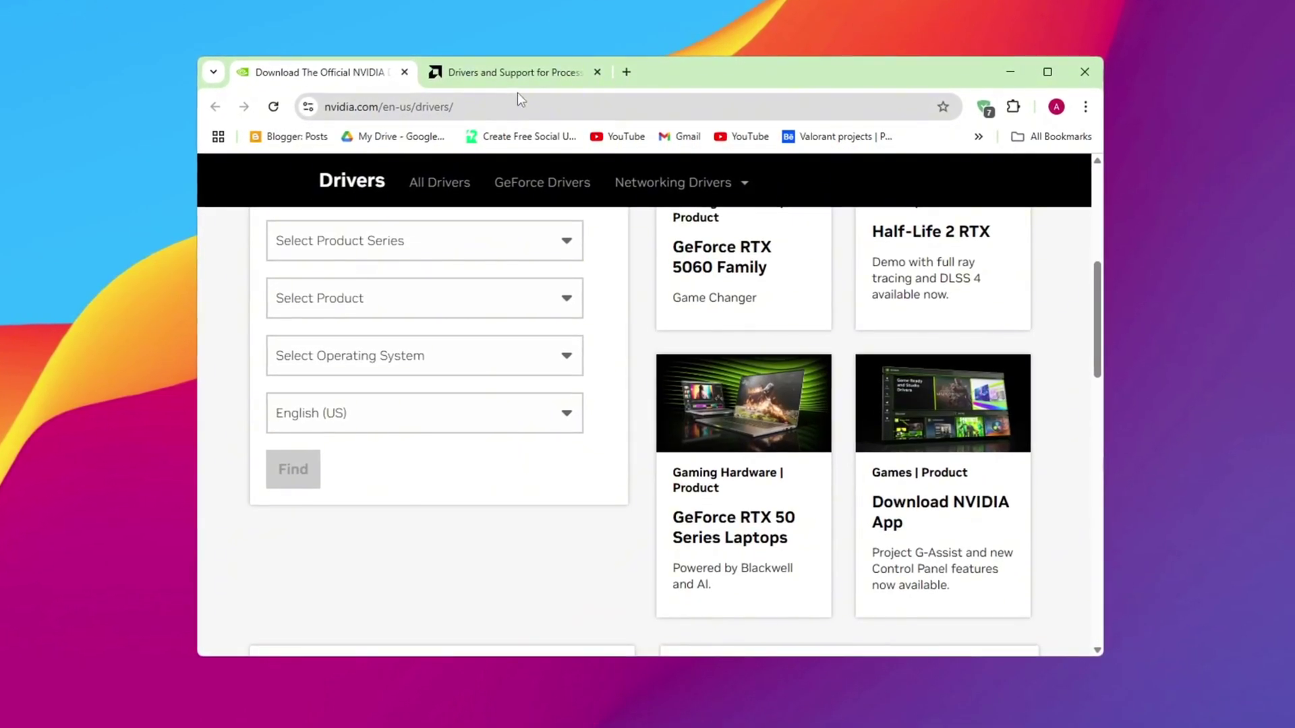
left_click(514, 74)
scroll(336, 237, "down", 10)
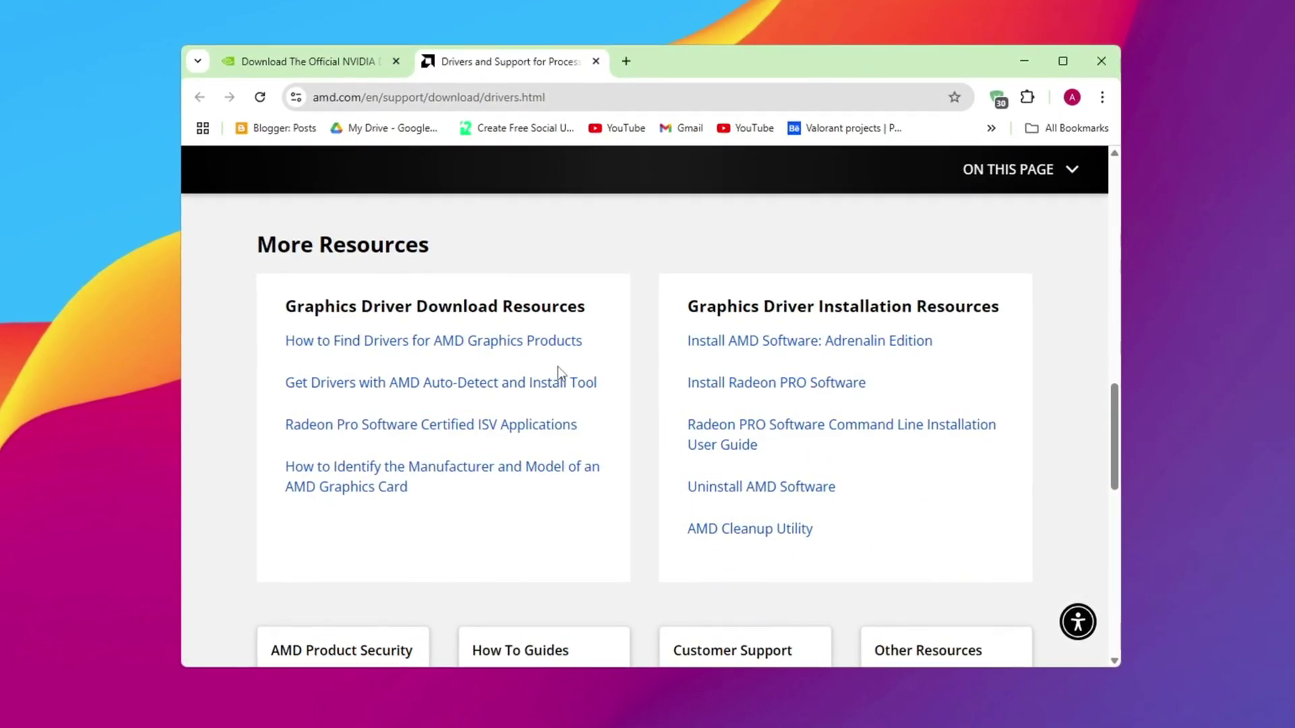
scroll(558, 374, "up", 6)
scroll(557, 378, "down", 3)
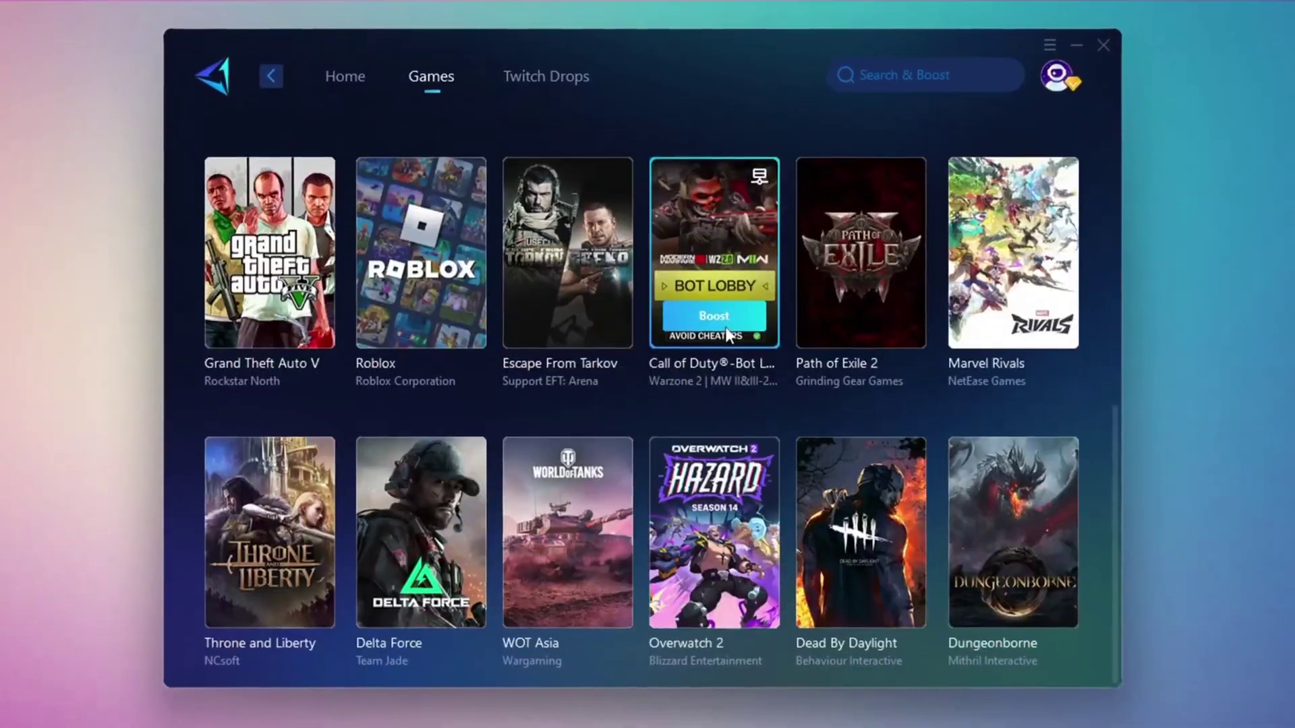
scroll(677, 394, "down", 1)
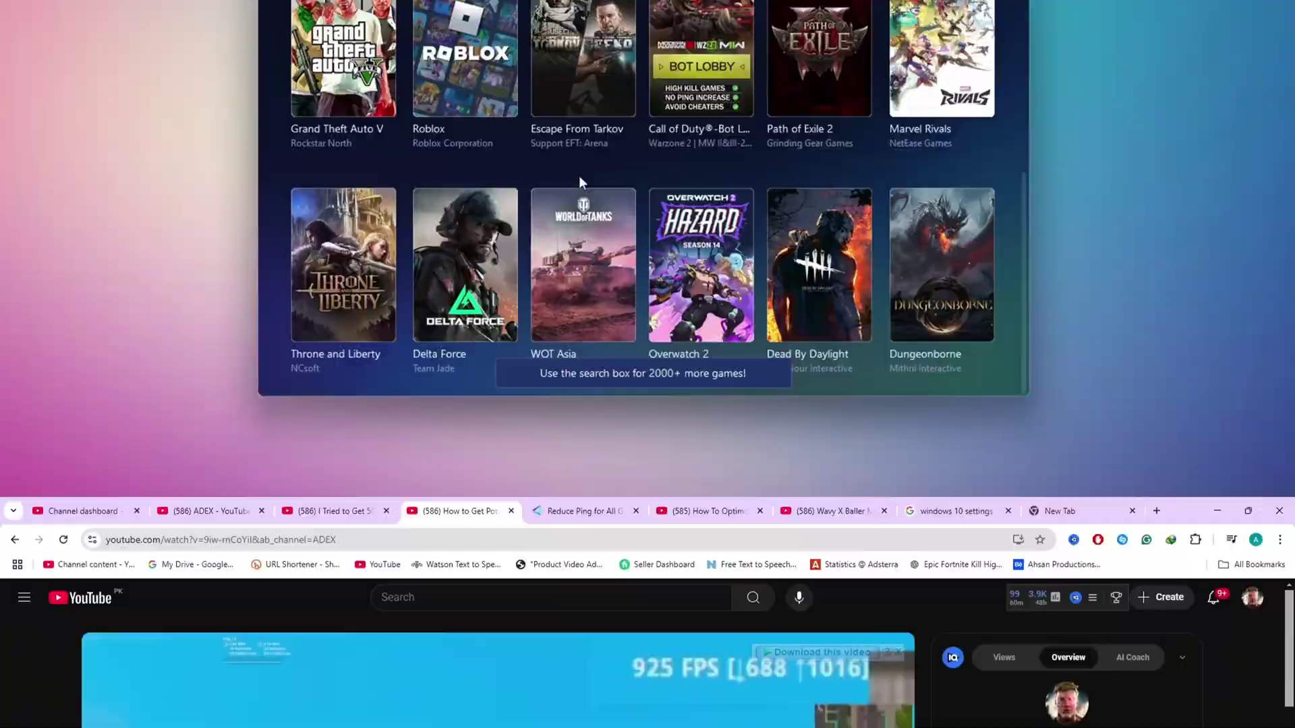
scroll(547, 509, "down", 10)
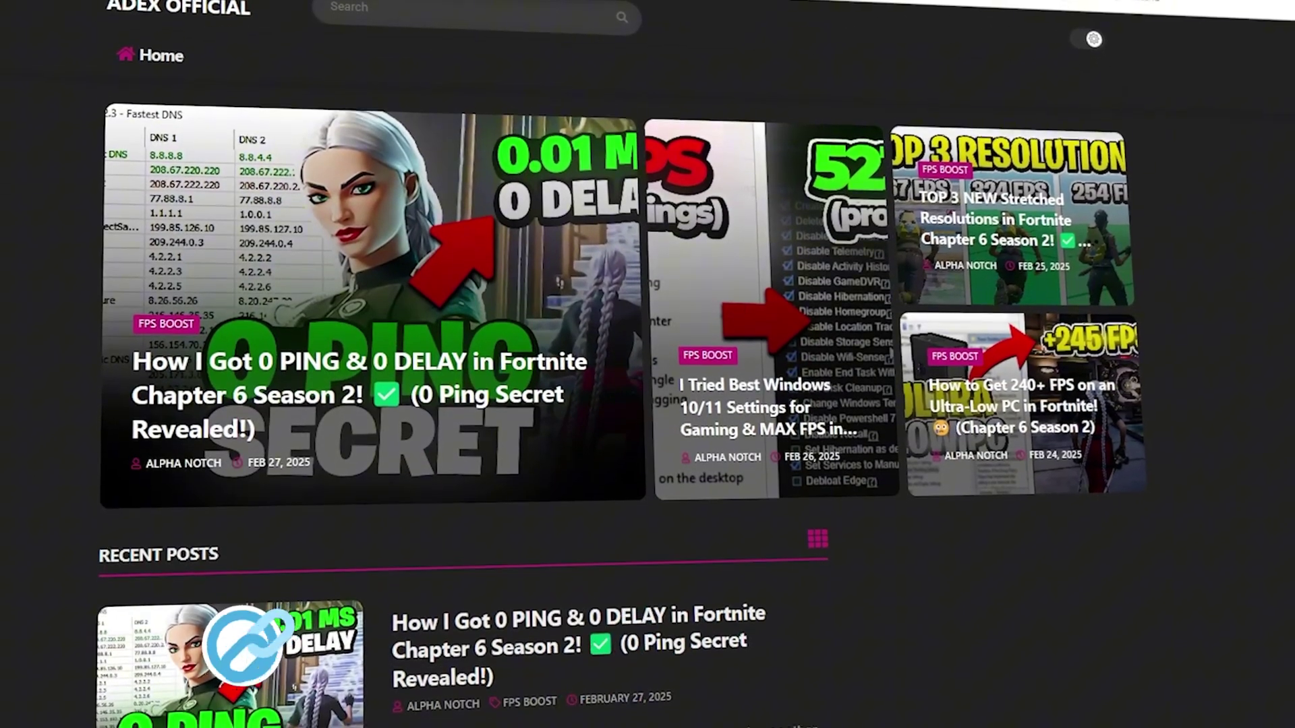
scroll(627, 365, "down", 6)
scroll(627, 364, "down", 8)
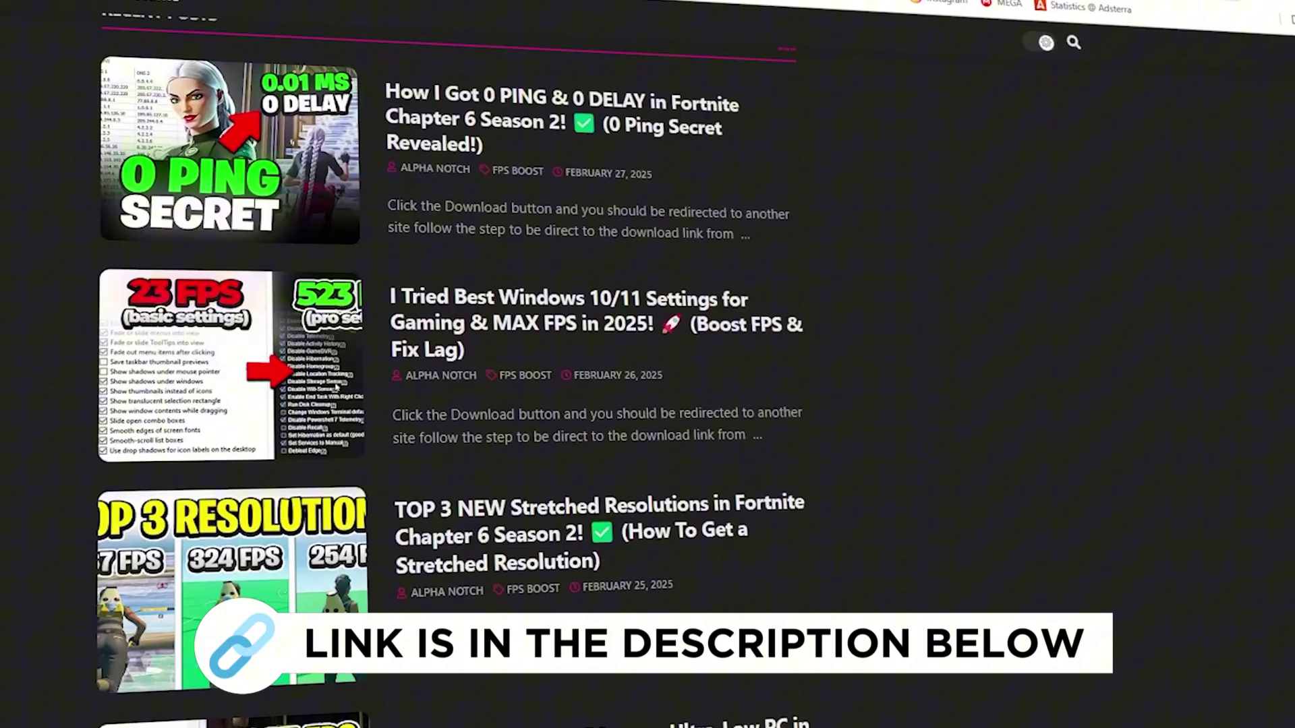
scroll(627, 364, "down", 4)
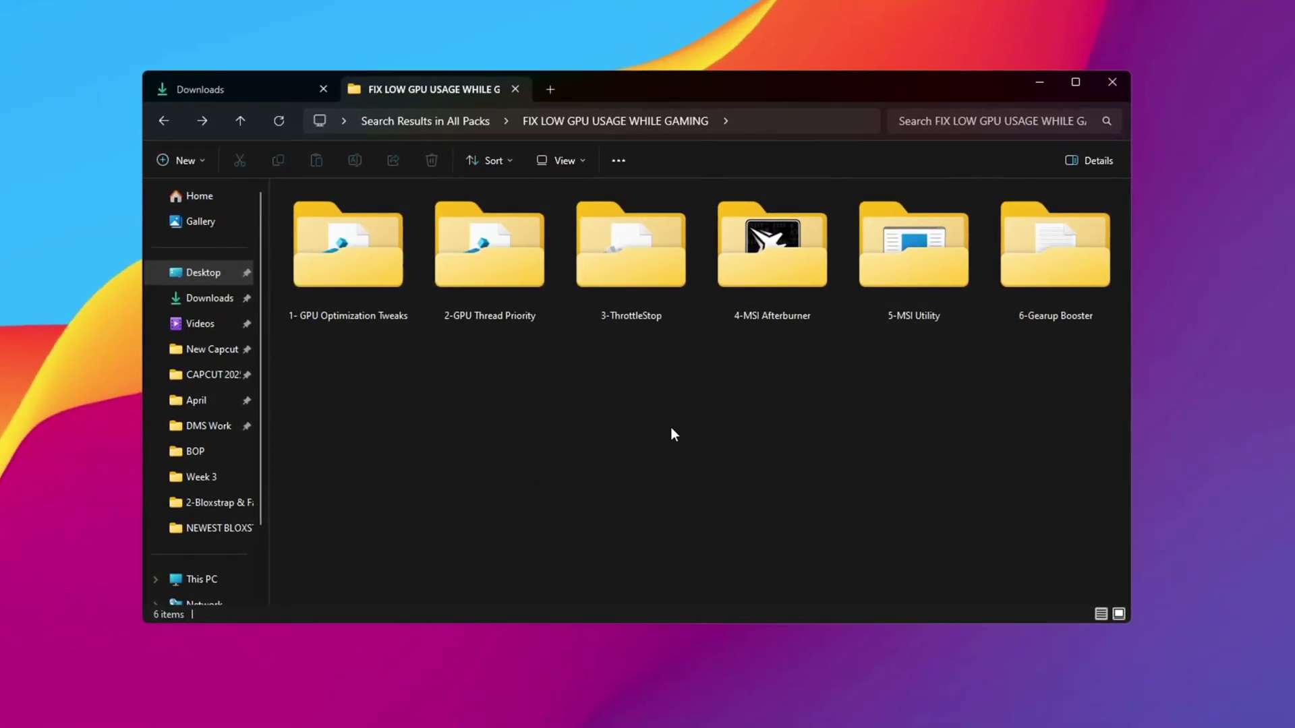
Step: Open the 1- GPU Optimization Tweaks folder and bring up Clear.bat's context menu
left_click_drag(435, 359, 1100, 301)
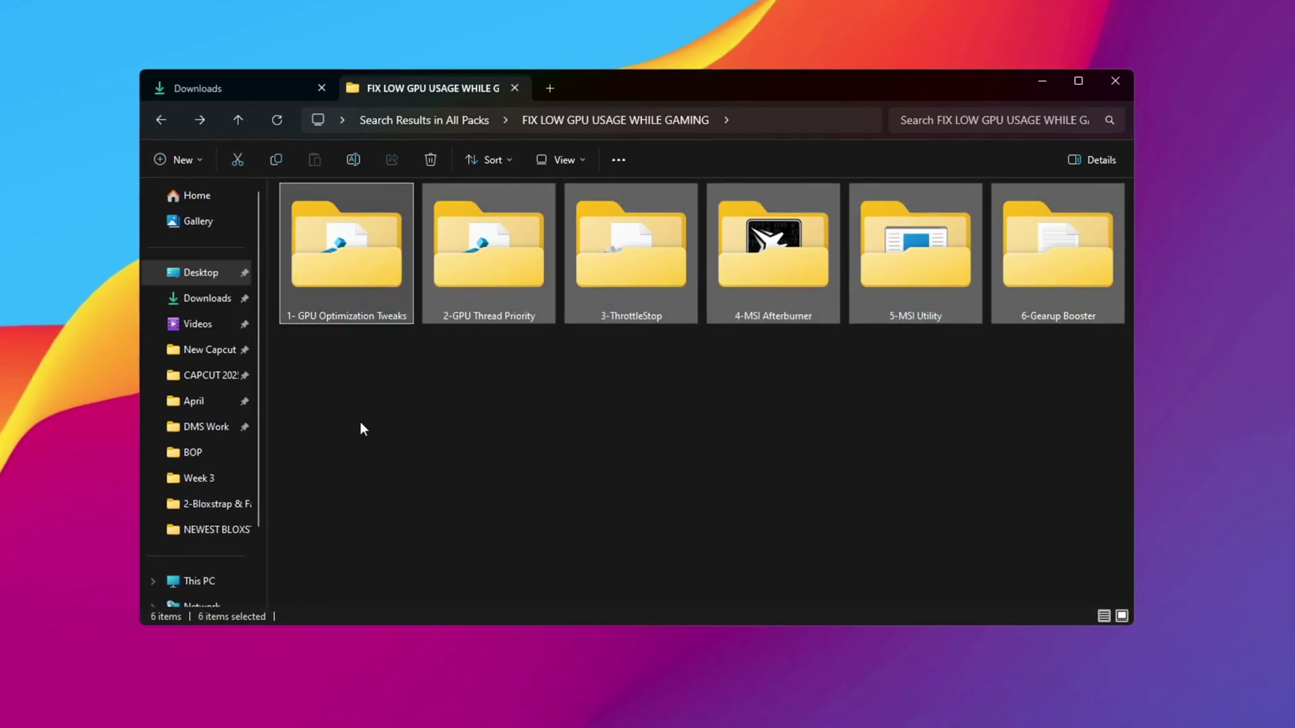
left_click(678, 417)
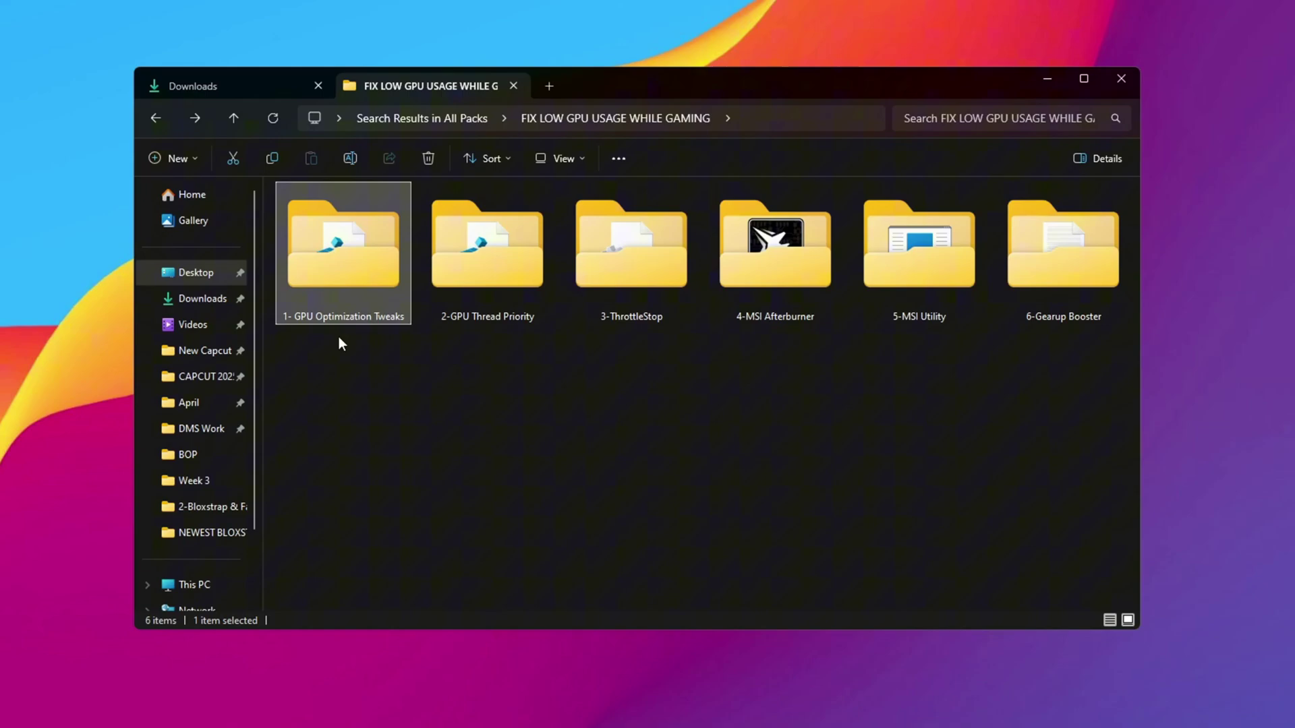
double_click(365, 280)
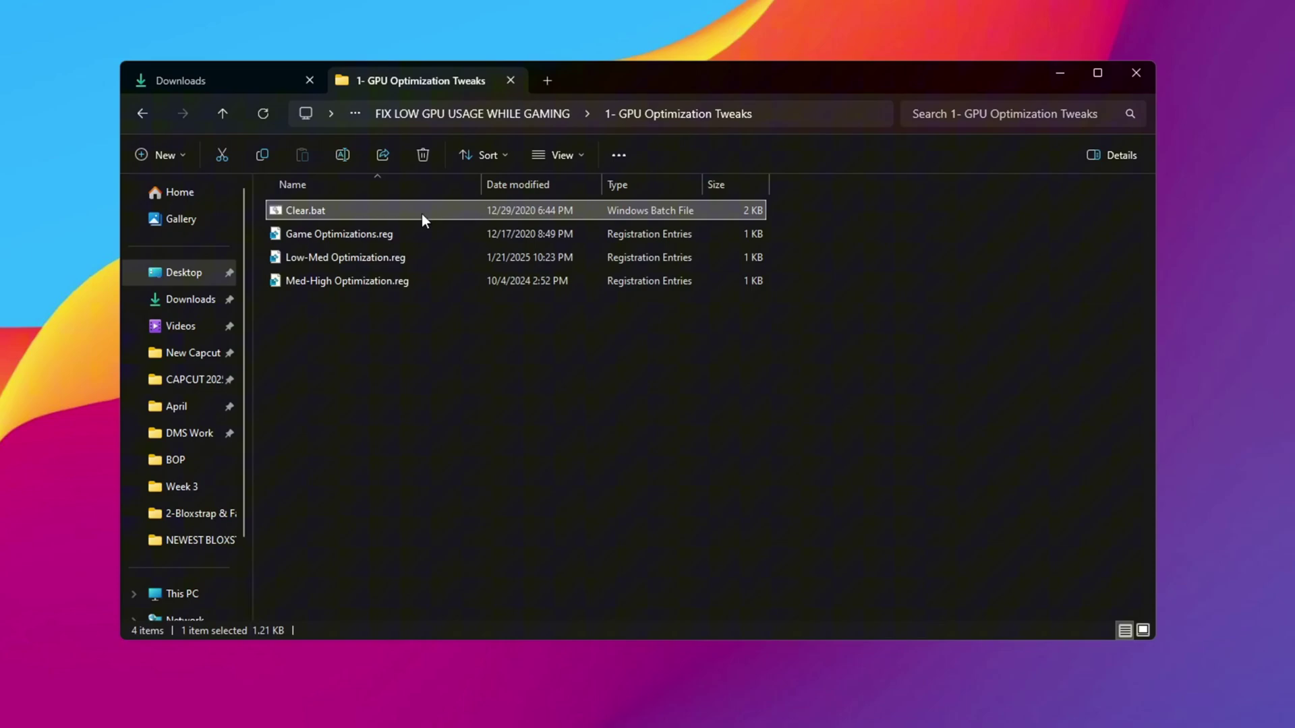
right_click(343, 211)
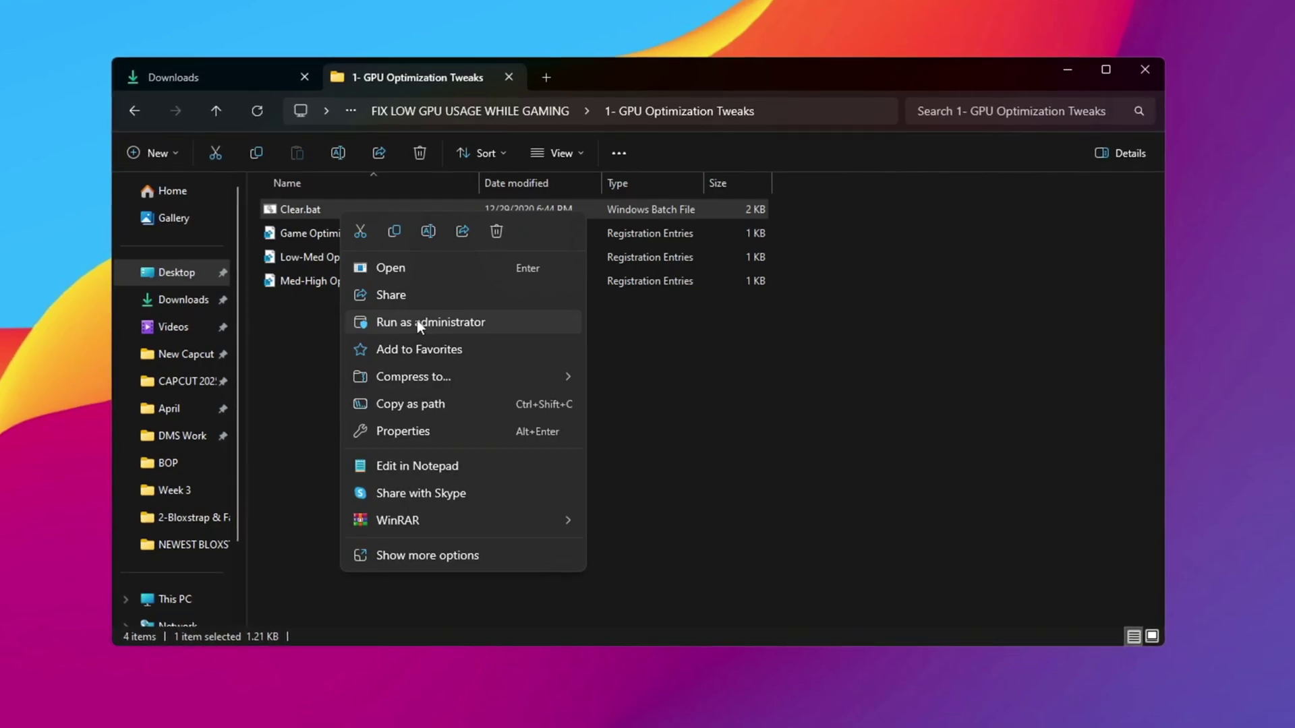
Step: Merge Game Optimizations.reg into the registry, confirming the Yes and OK prompts
left_click(294, 329)
left_click(368, 239)
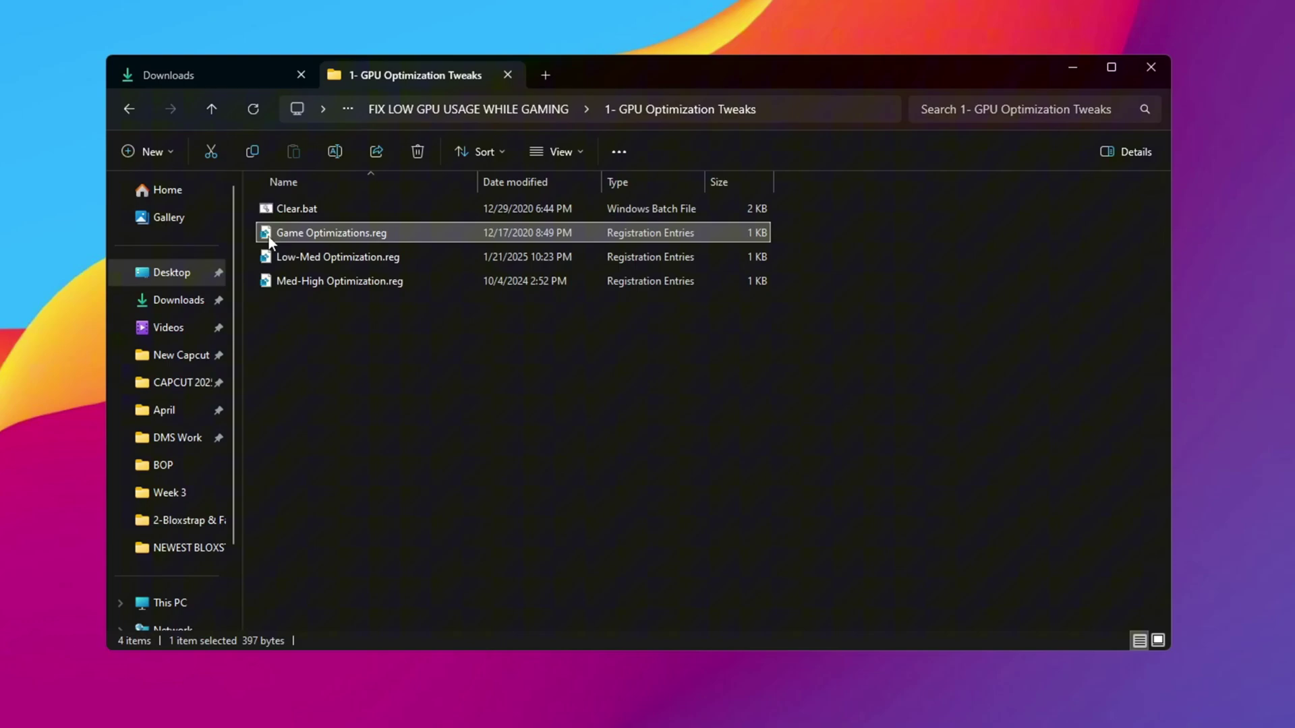
right_click(291, 233)
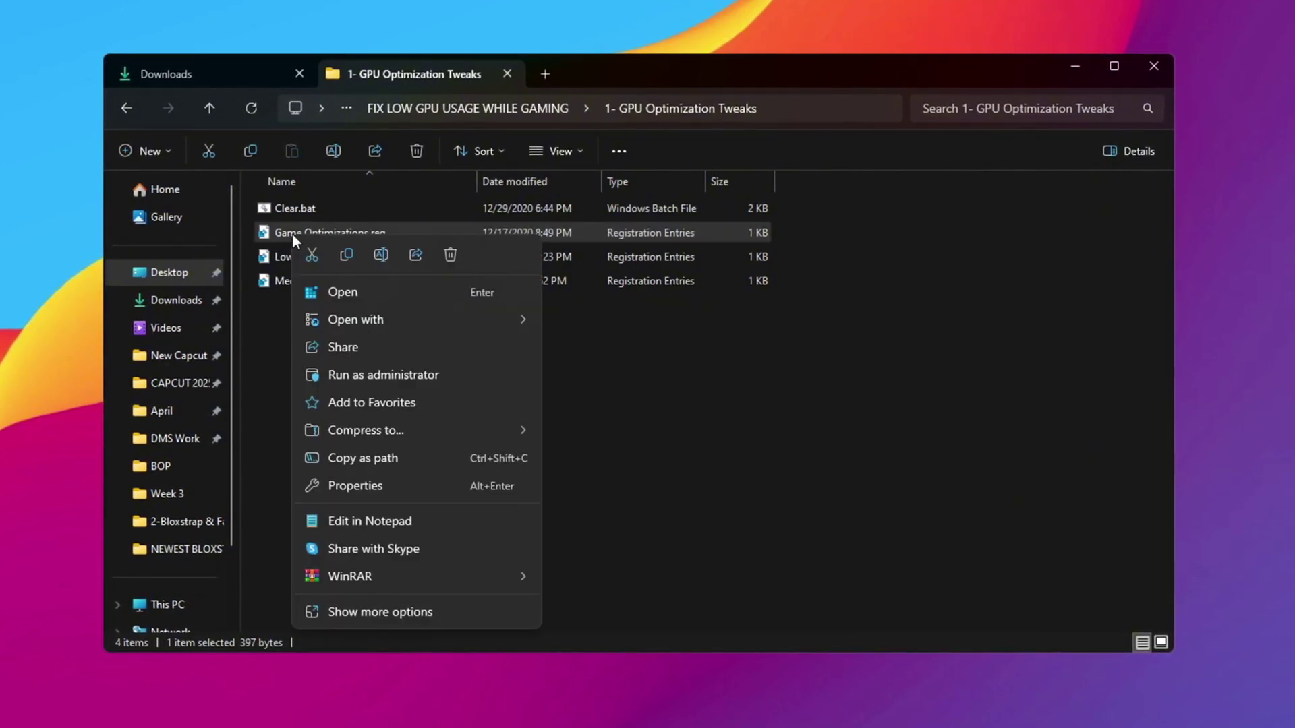
double_click(281, 230)
left_click(753, 386)
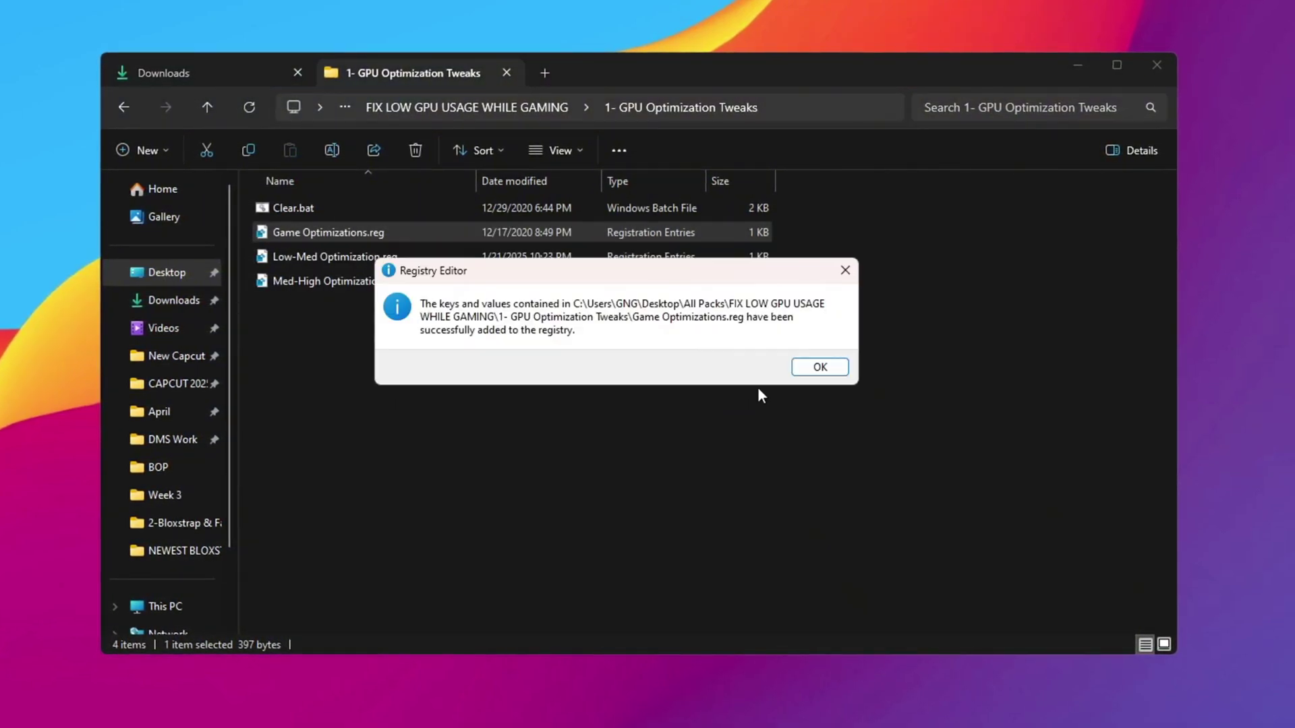
left_click(824, 369)
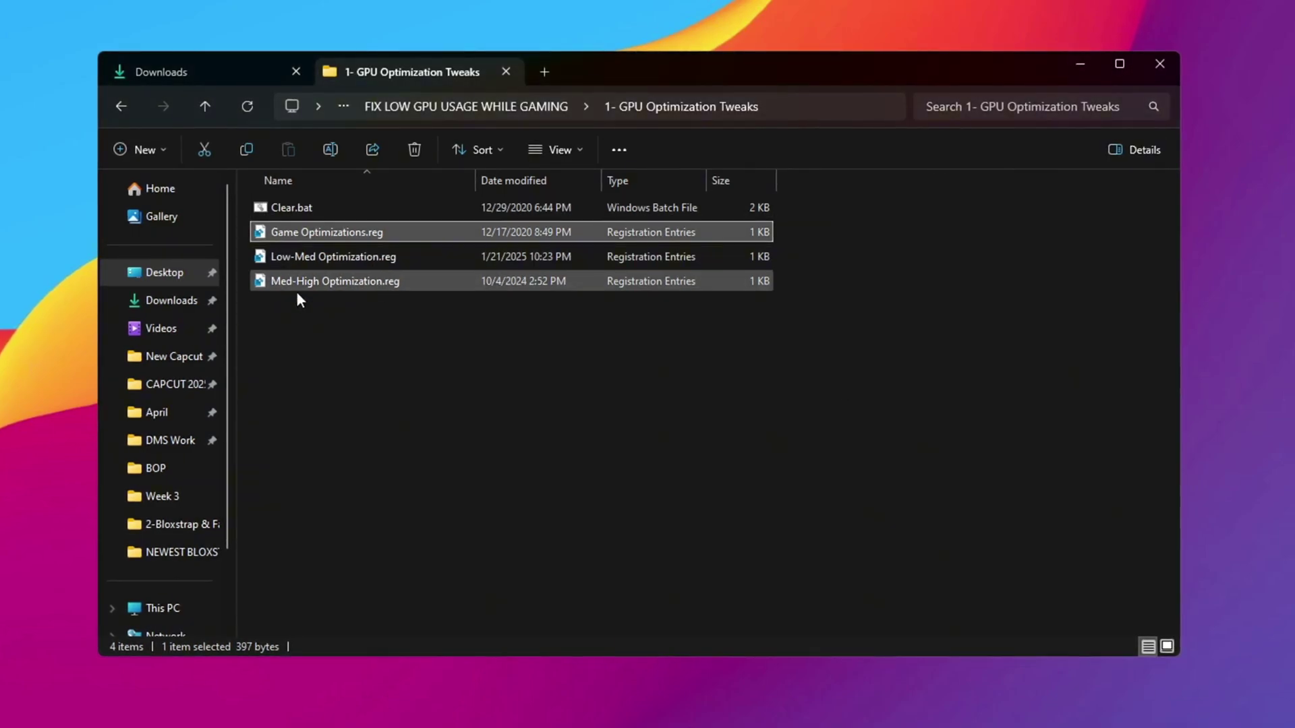
Step: Merge Low-Med Optimization.reg into the registry and confirm the import
left_click_drag(459, 329, 502, 265)
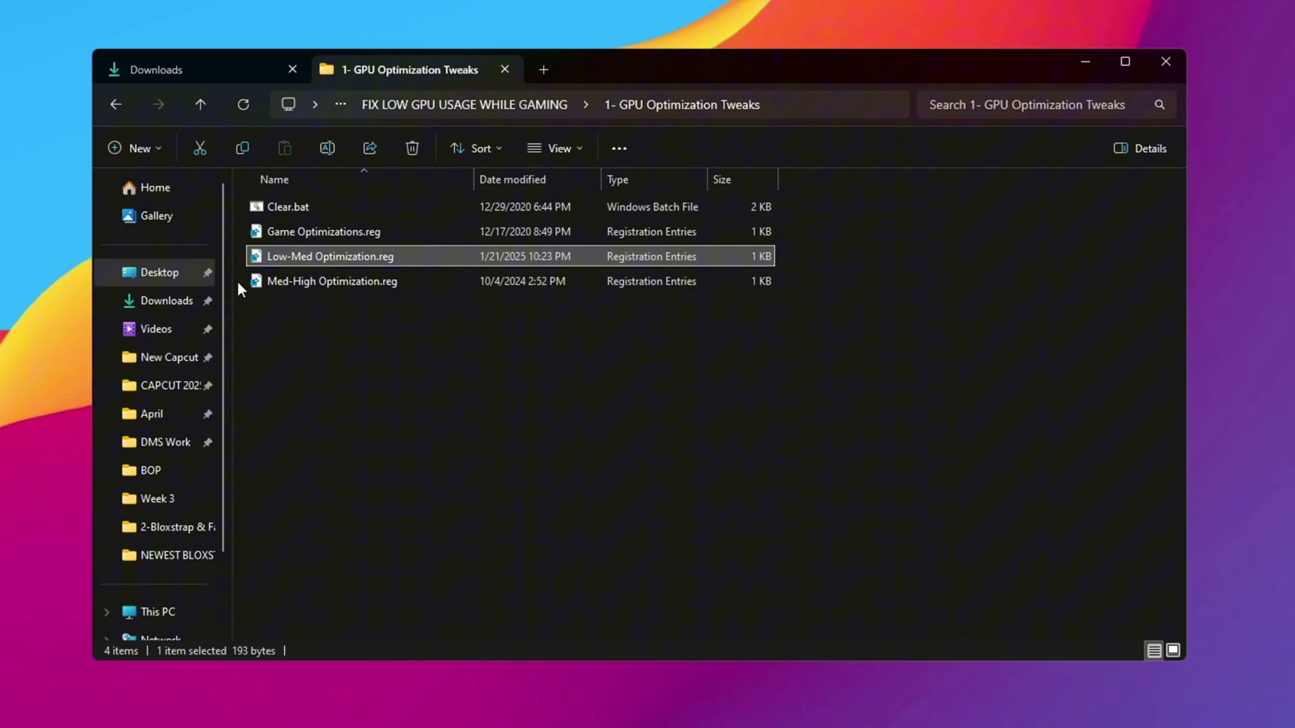
left_click(274, 286)
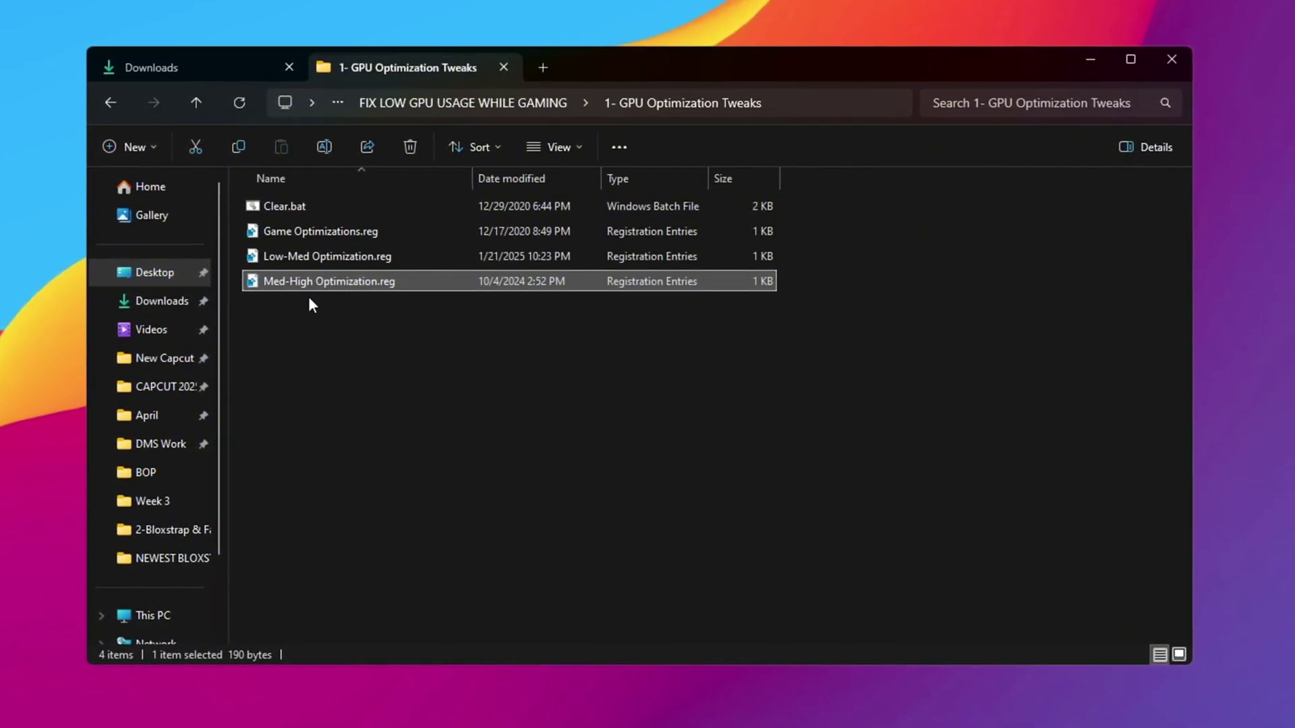
left_click(455, 364)
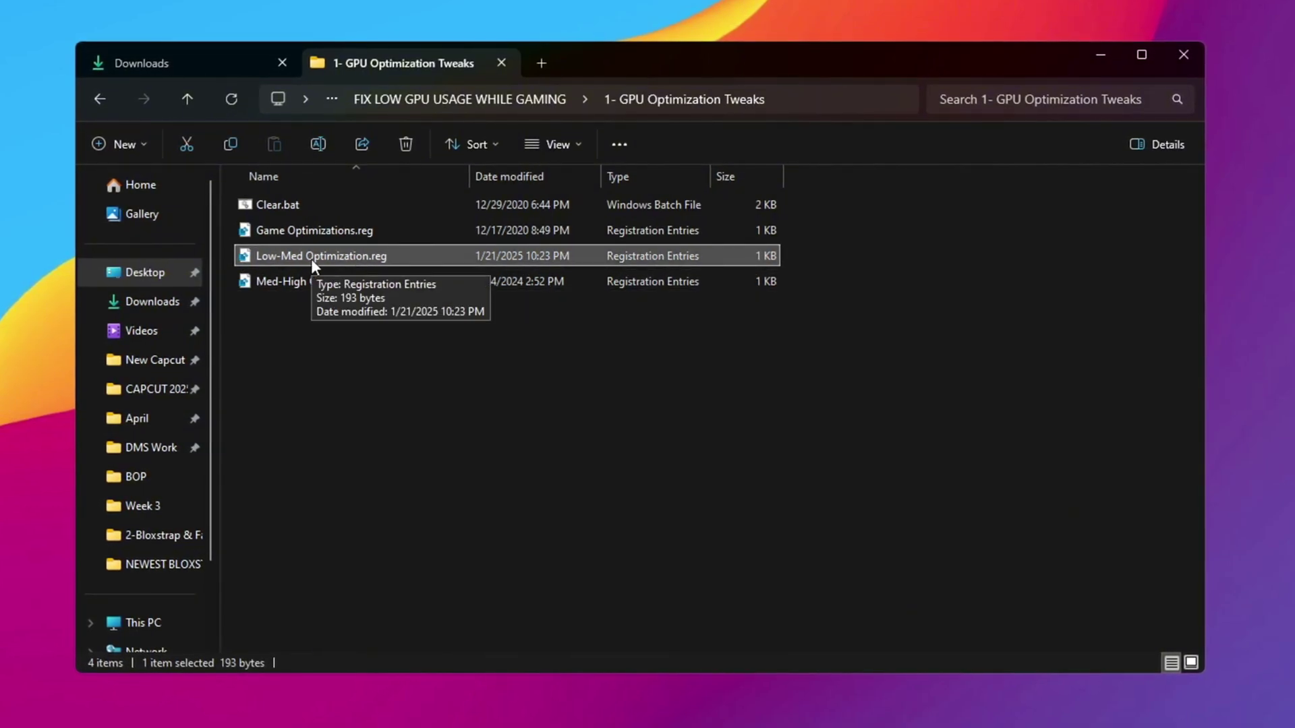
double_click(413, 263)
left_click(761, 393)
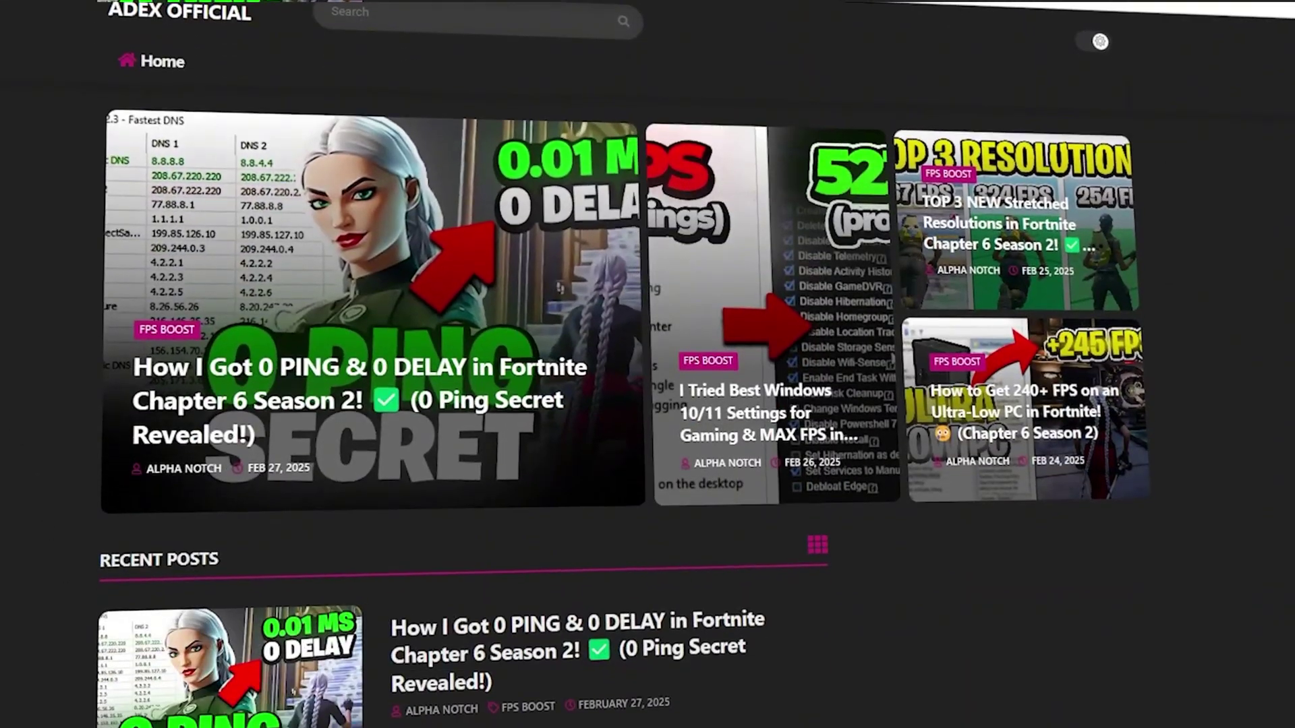
scroll(647, 364, "down", 5)
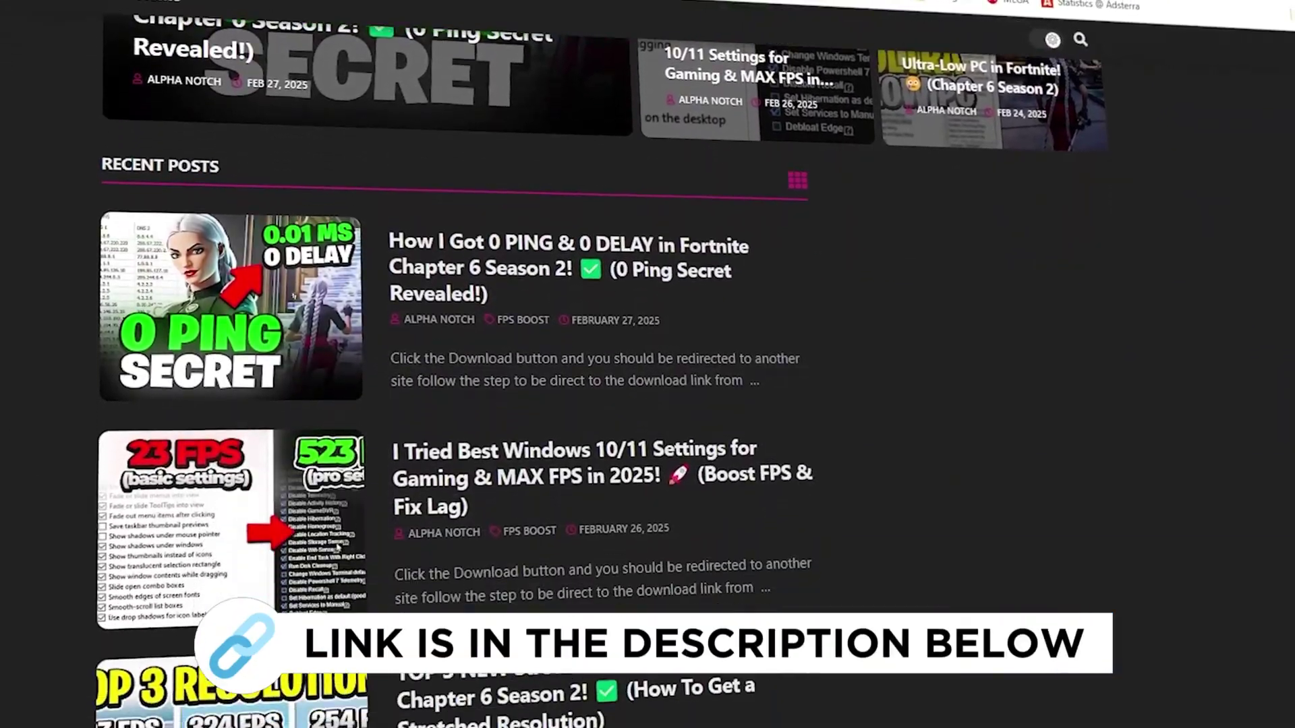
scroll(452, 404, "down", 8)
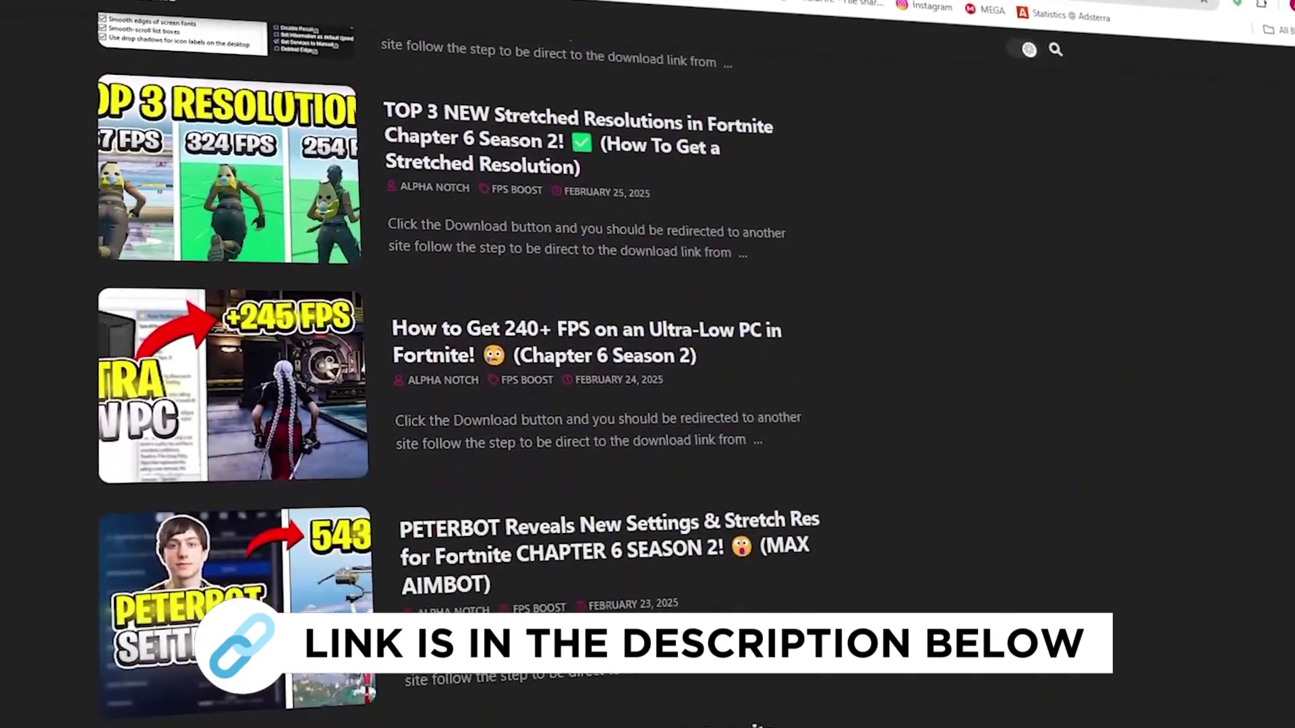
scroll(452, 405, "down", 3)
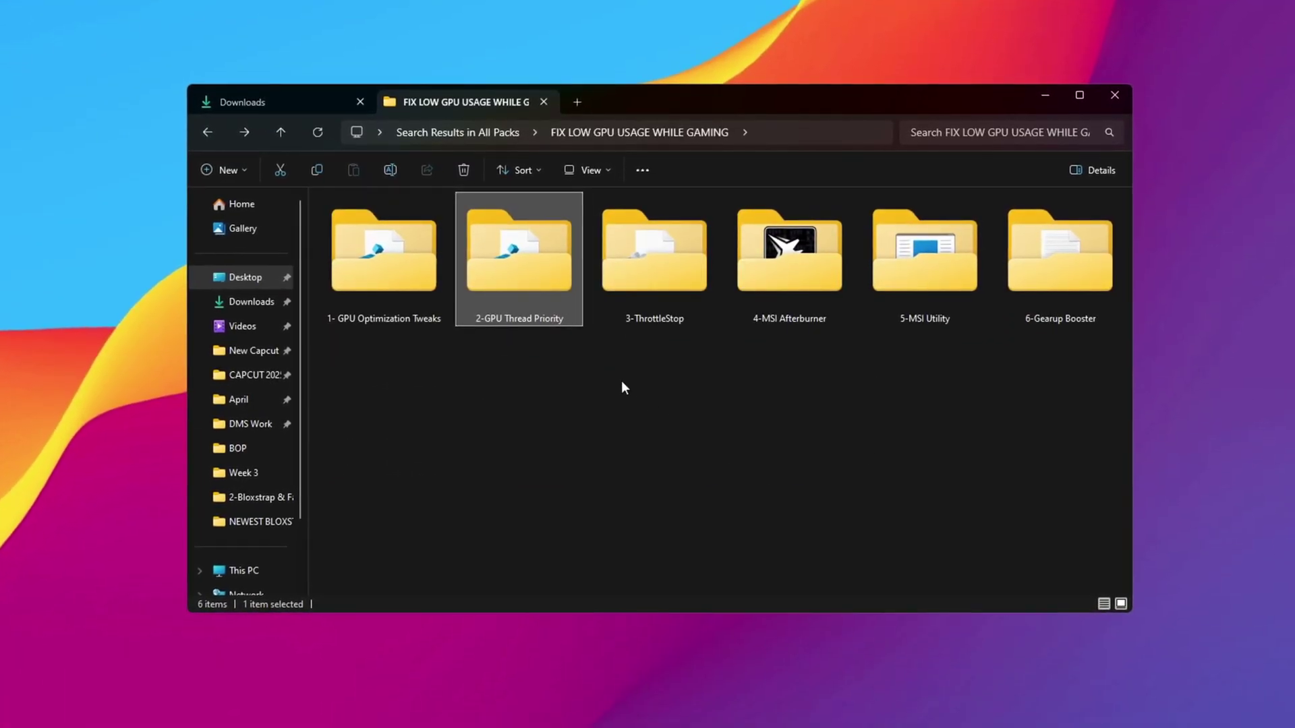
Step: Open 2-GPU Thread Priority and merge NVIDIA.reg into the registry, confirming both prompts
double_click(519, 260)
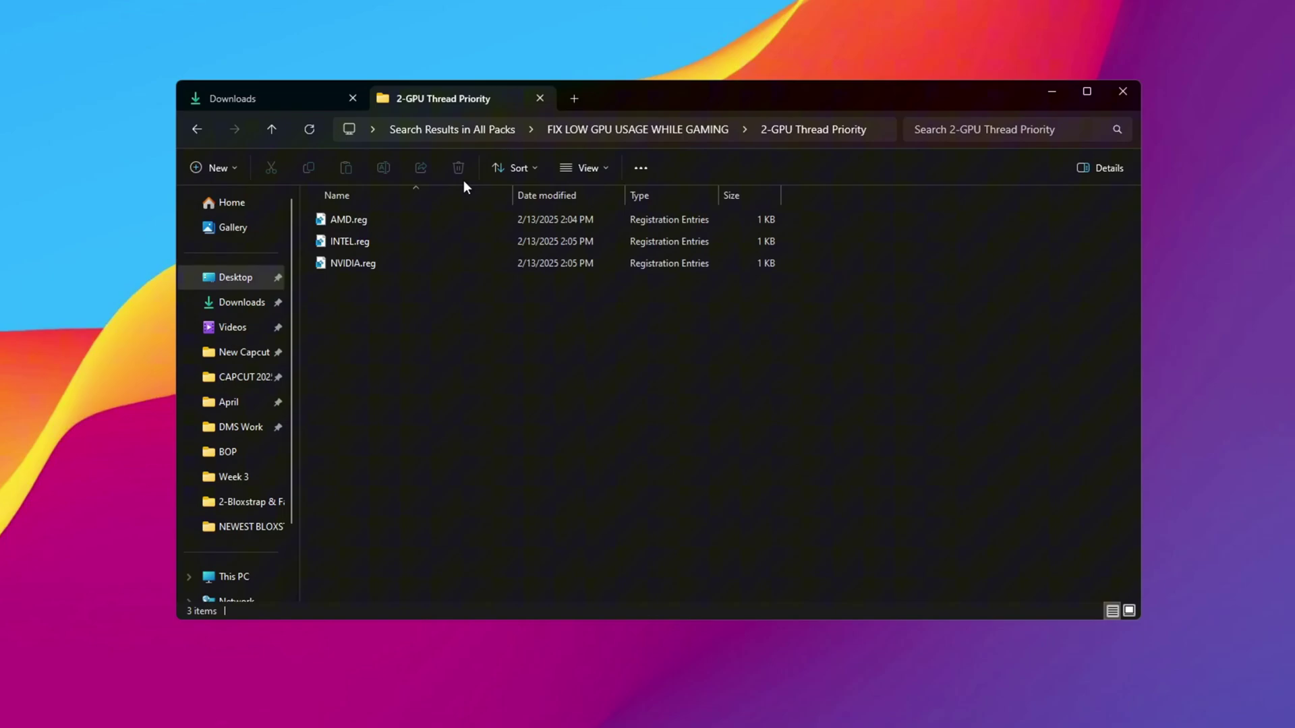
left_click(397, 223)
left_click(377, 261)
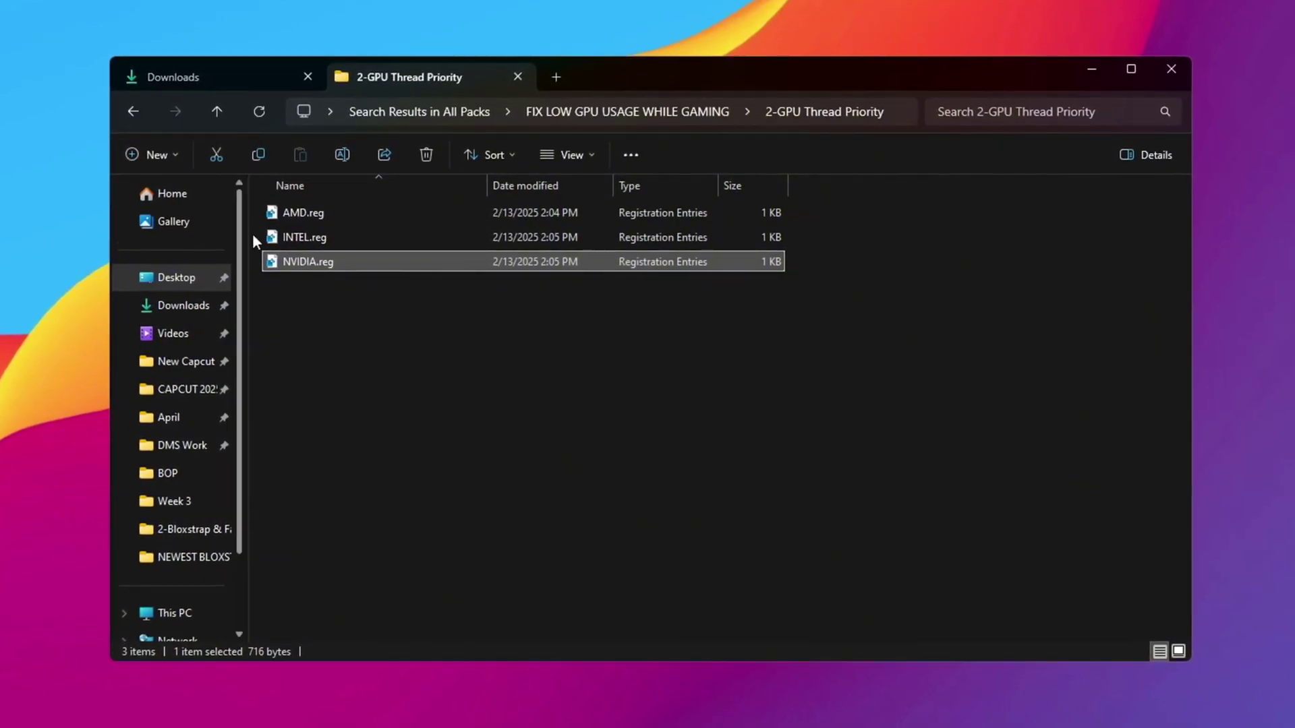
double_click(396, 261)
left_click(763, 394)
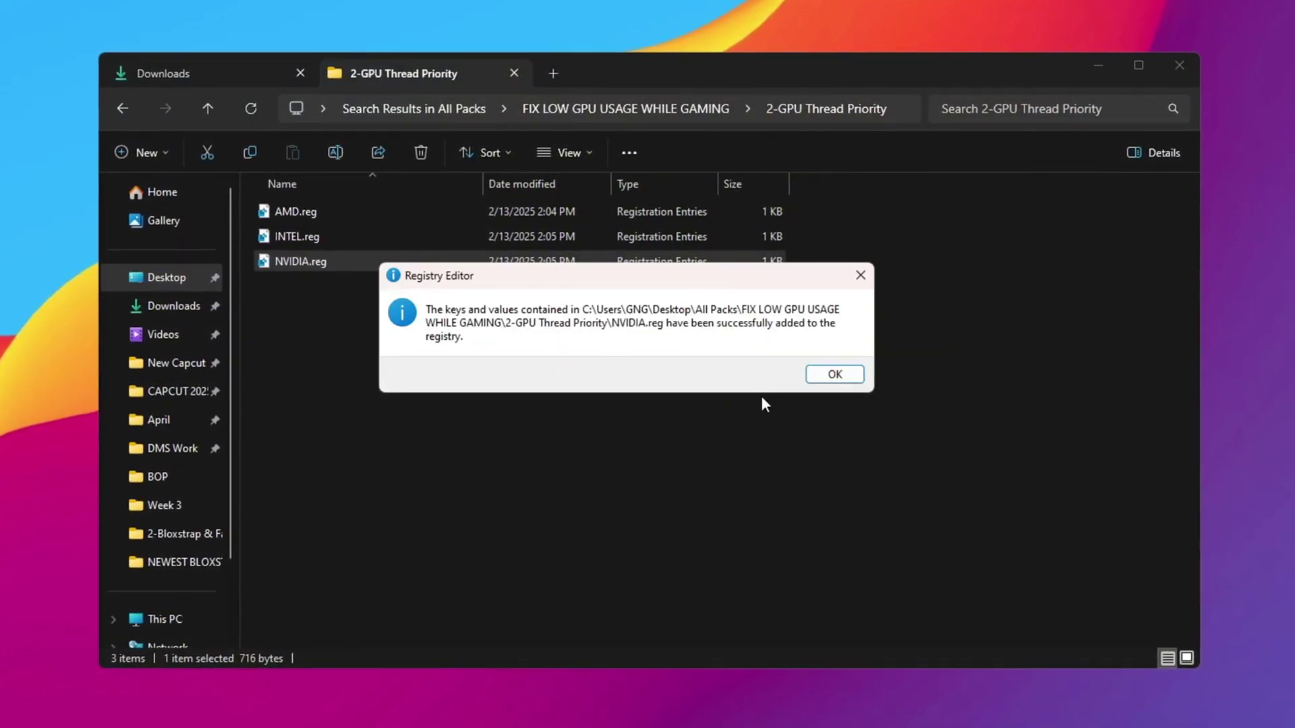
left_click(824, 378)
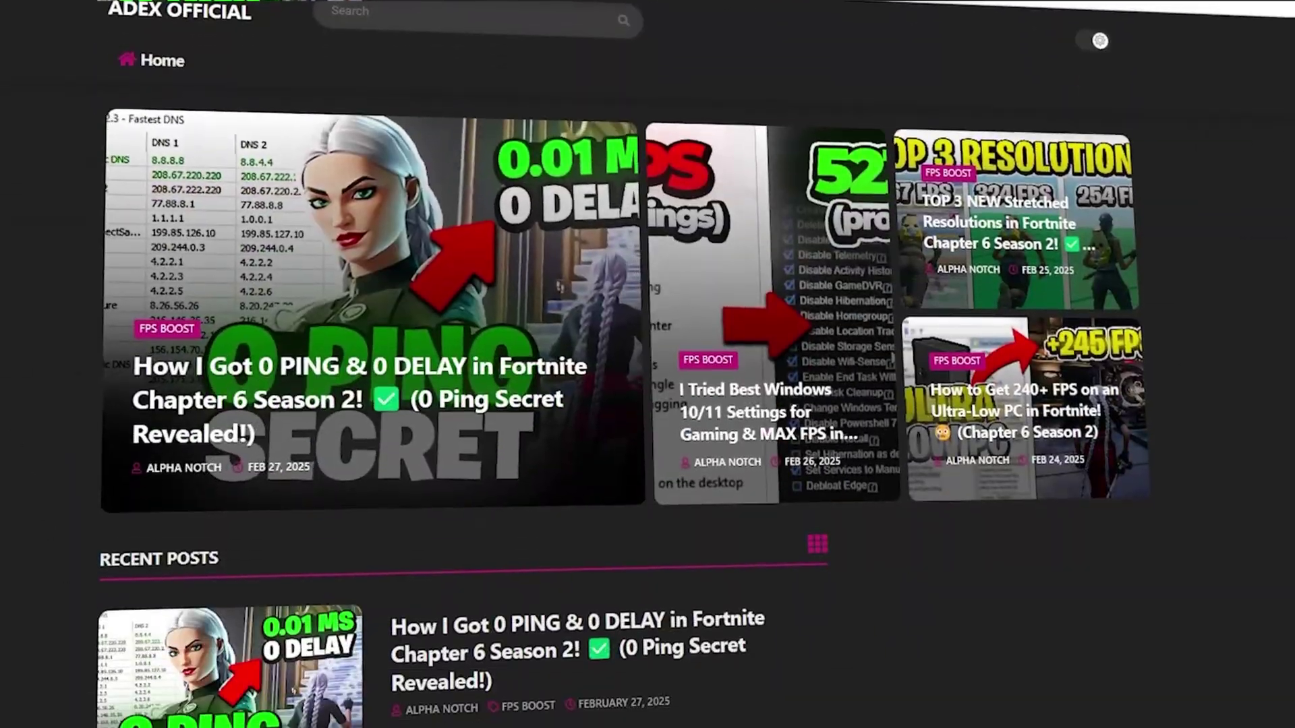
Step: Scroll the blog's Recent Posts, then run ThrottleStop.exe from 3-ThrottleStop as administrator
scroll(647, 364, "down", 6)
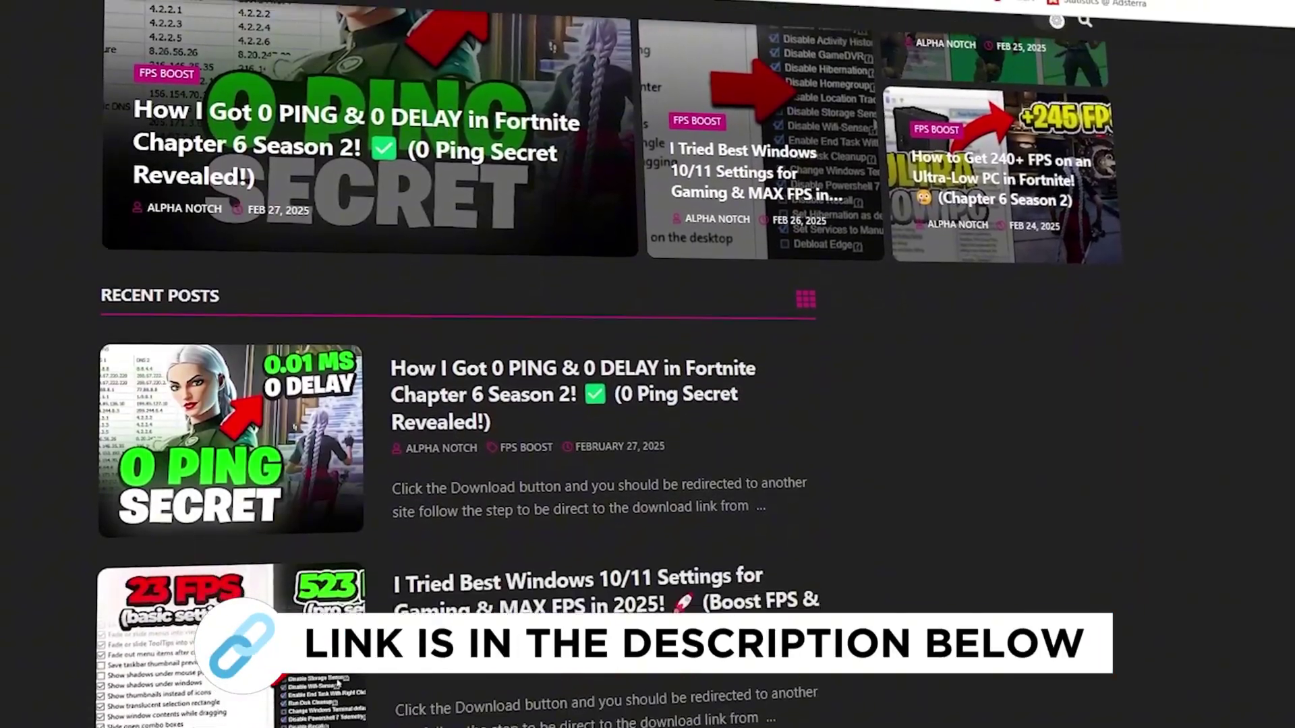
scroll(648, 364, "down", 8)
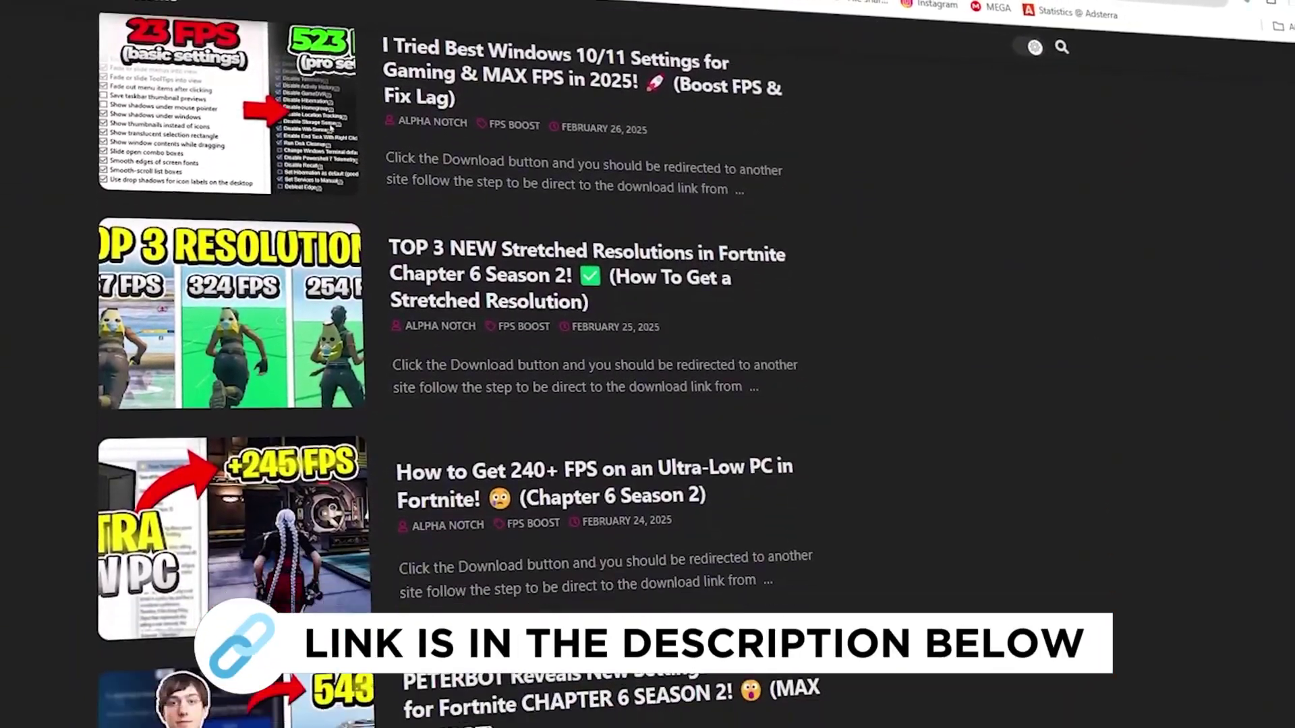
scroll(647, 364, "down", 3)
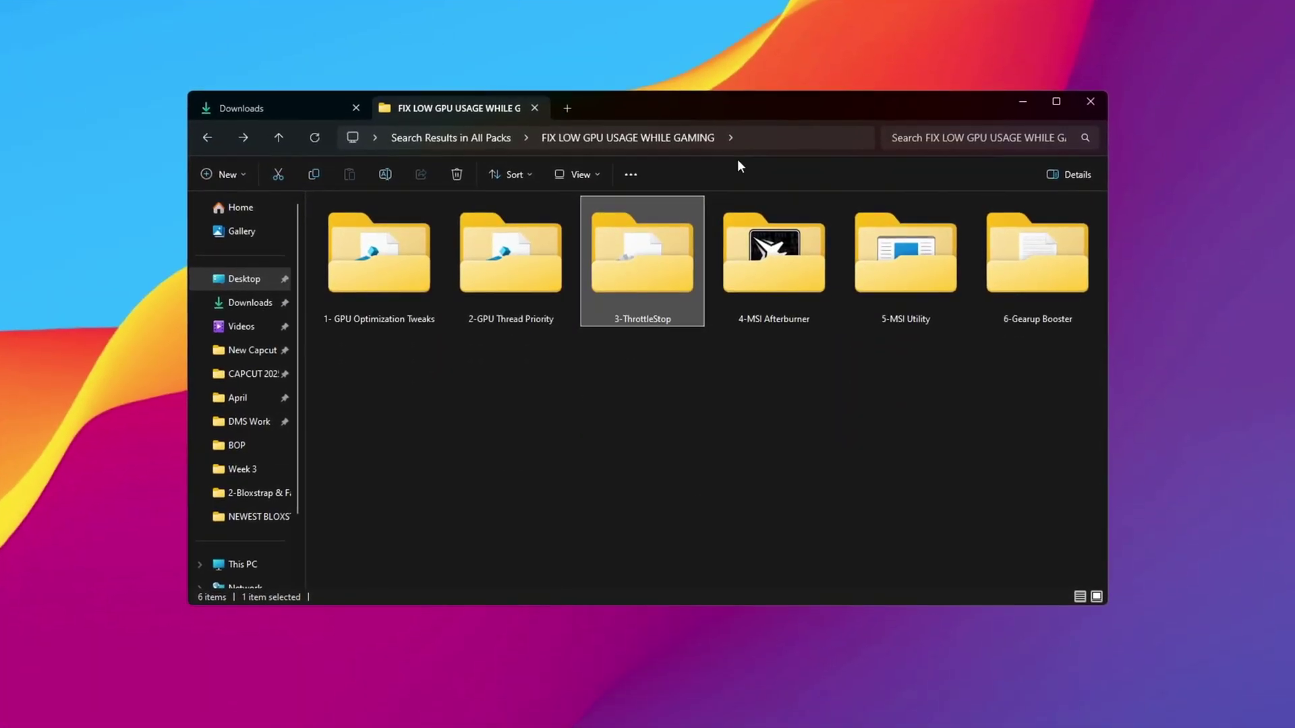
double_click(652, 253)
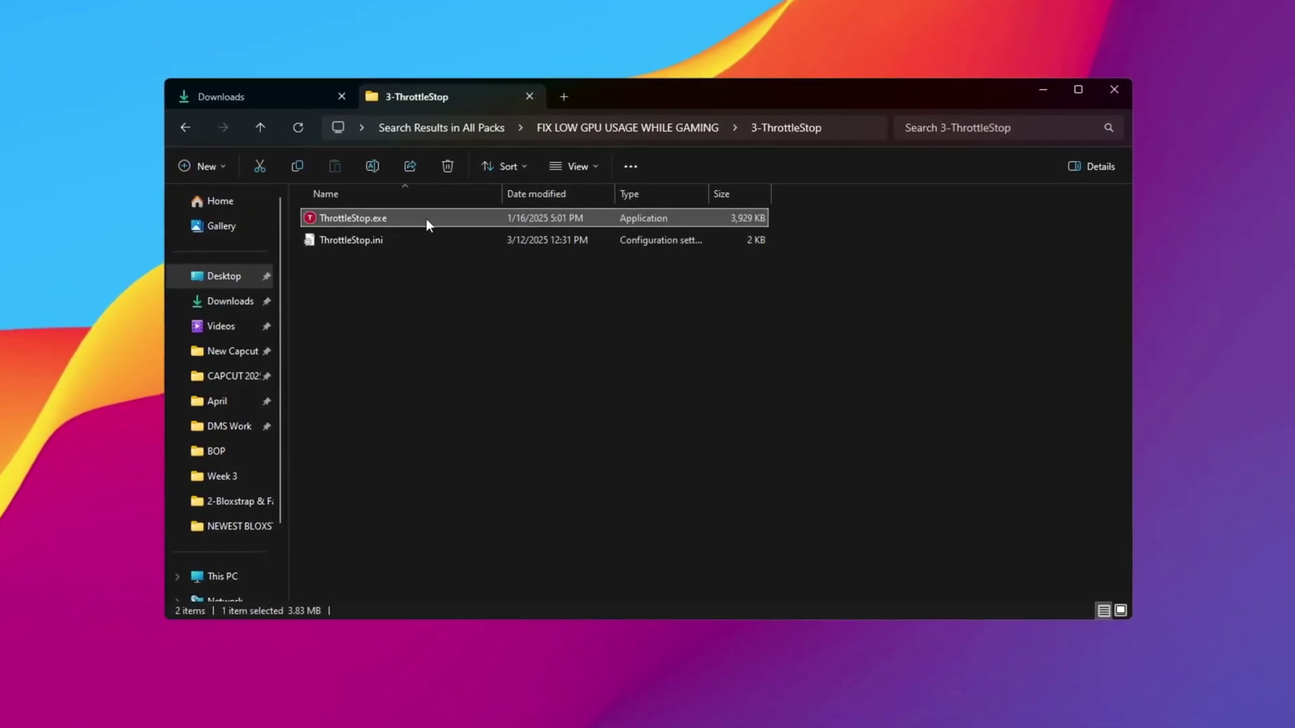
right_click(426, 217)
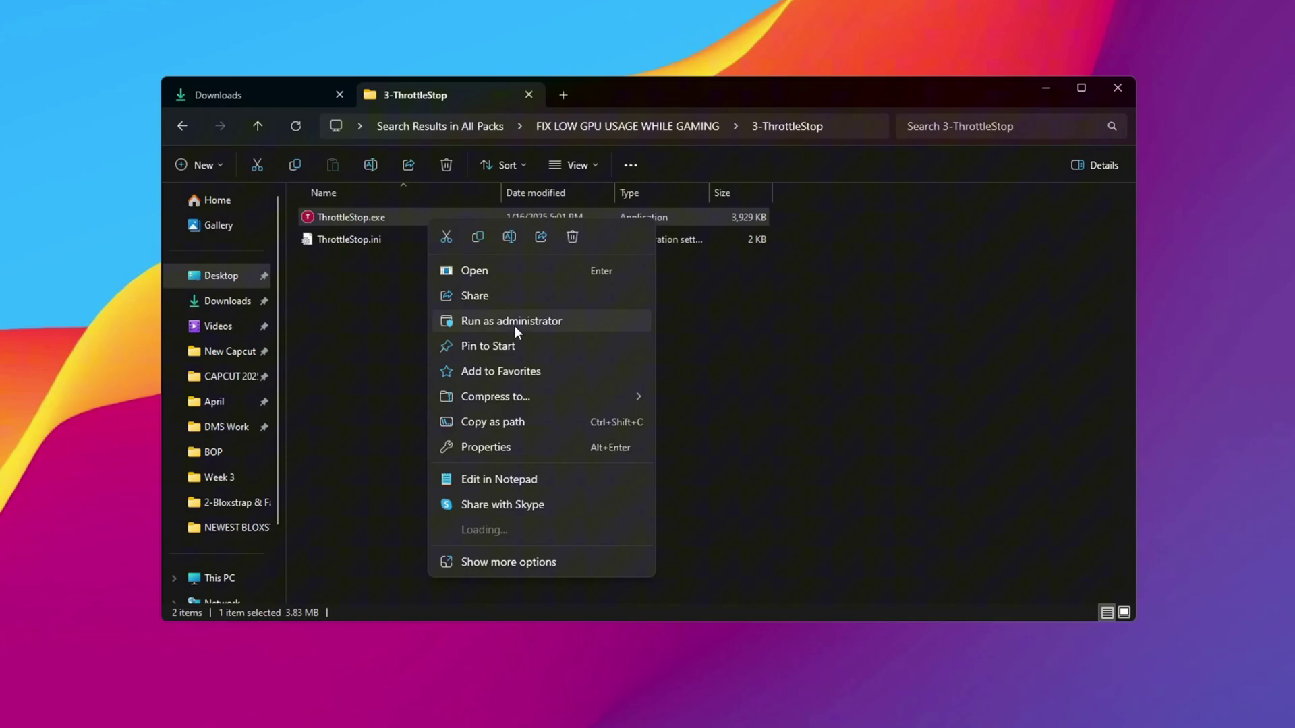
left_click(515, 326)
left_click(1044, 90)
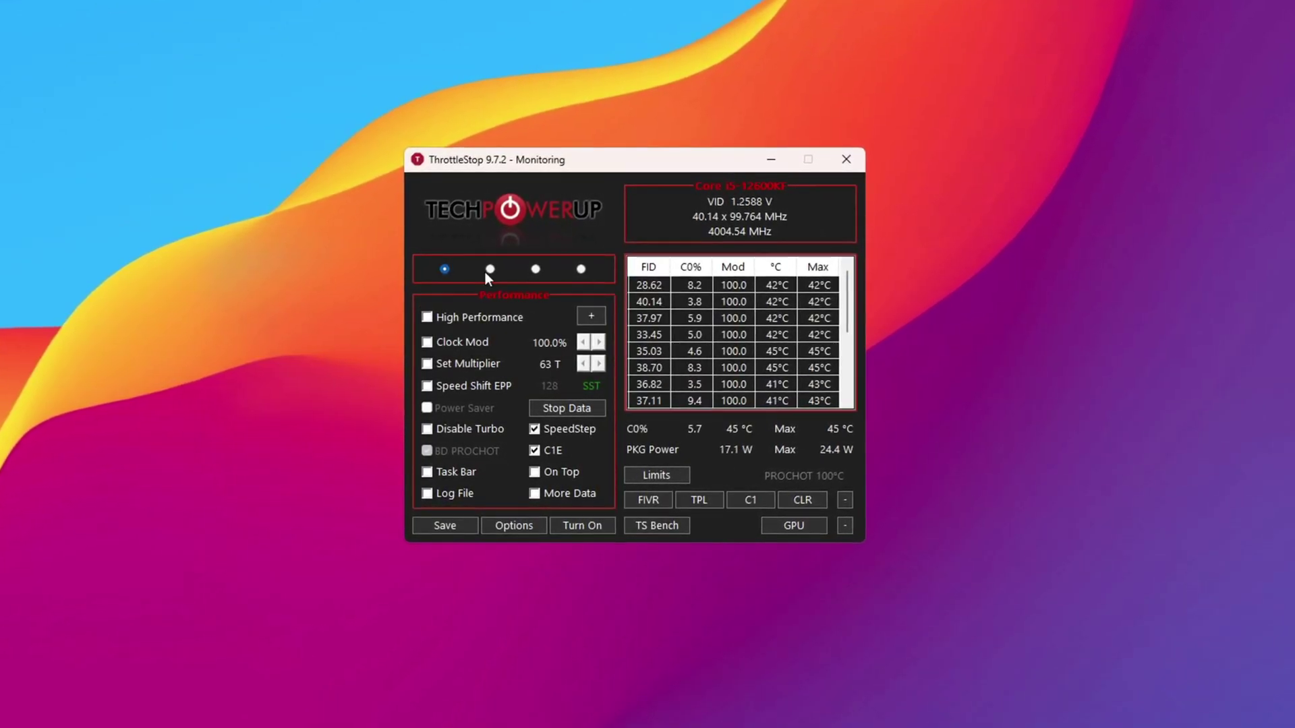
Step: Give ThrottleStop's Game profile the High Performance plan and Disable Turbo, then turn it on and save
left_click(580, 269)
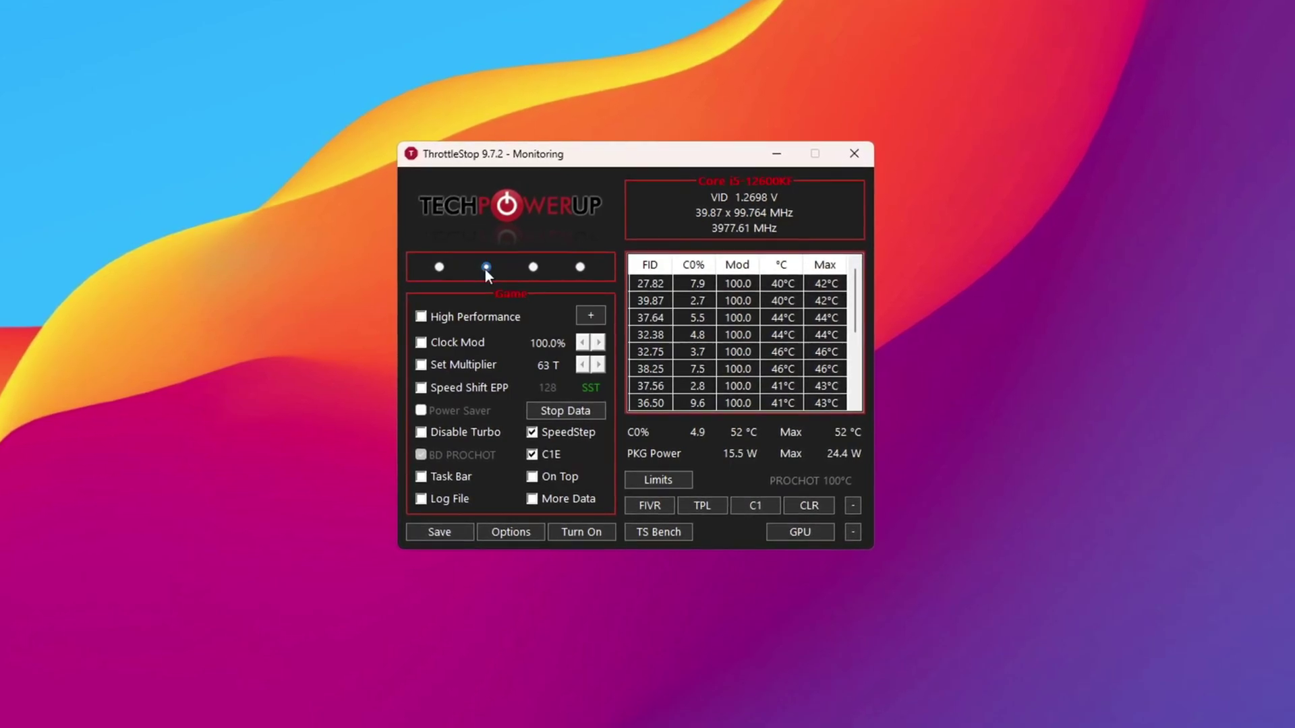
left_click(486, 269)
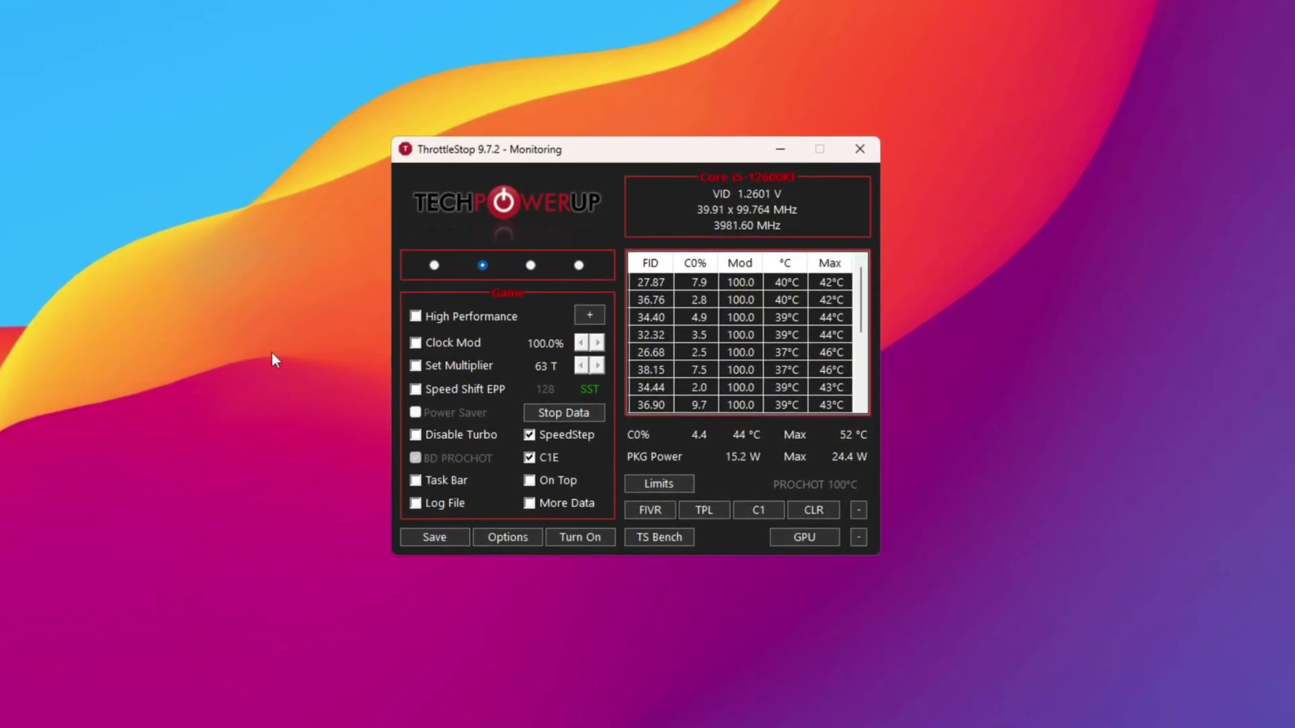
left_click(417, 317)
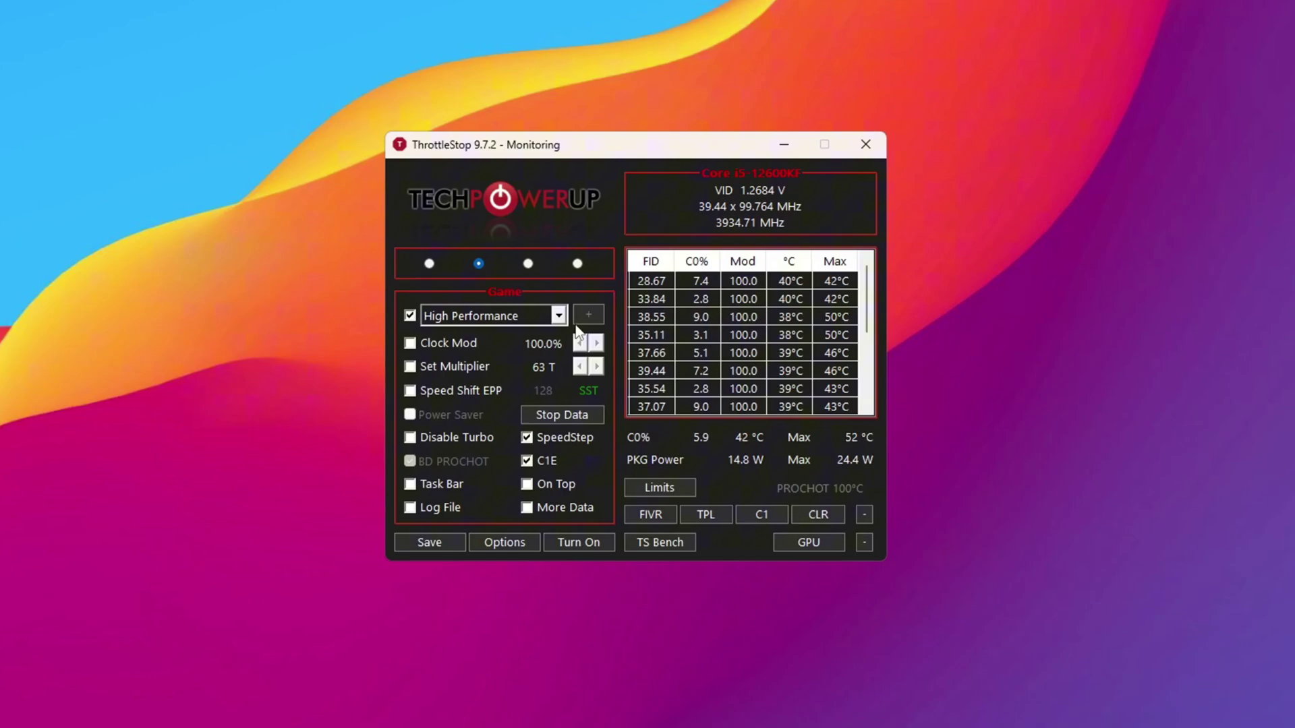
left_click(559, 316)
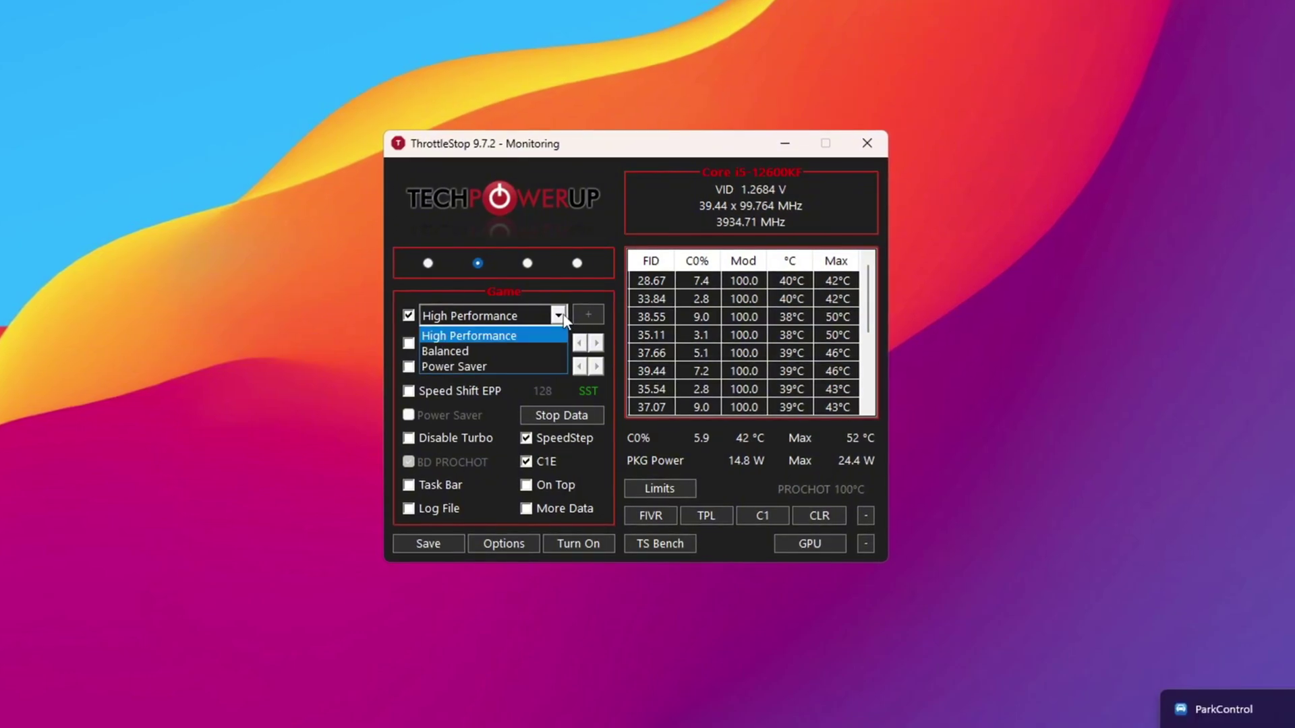
left_click(487, 335)
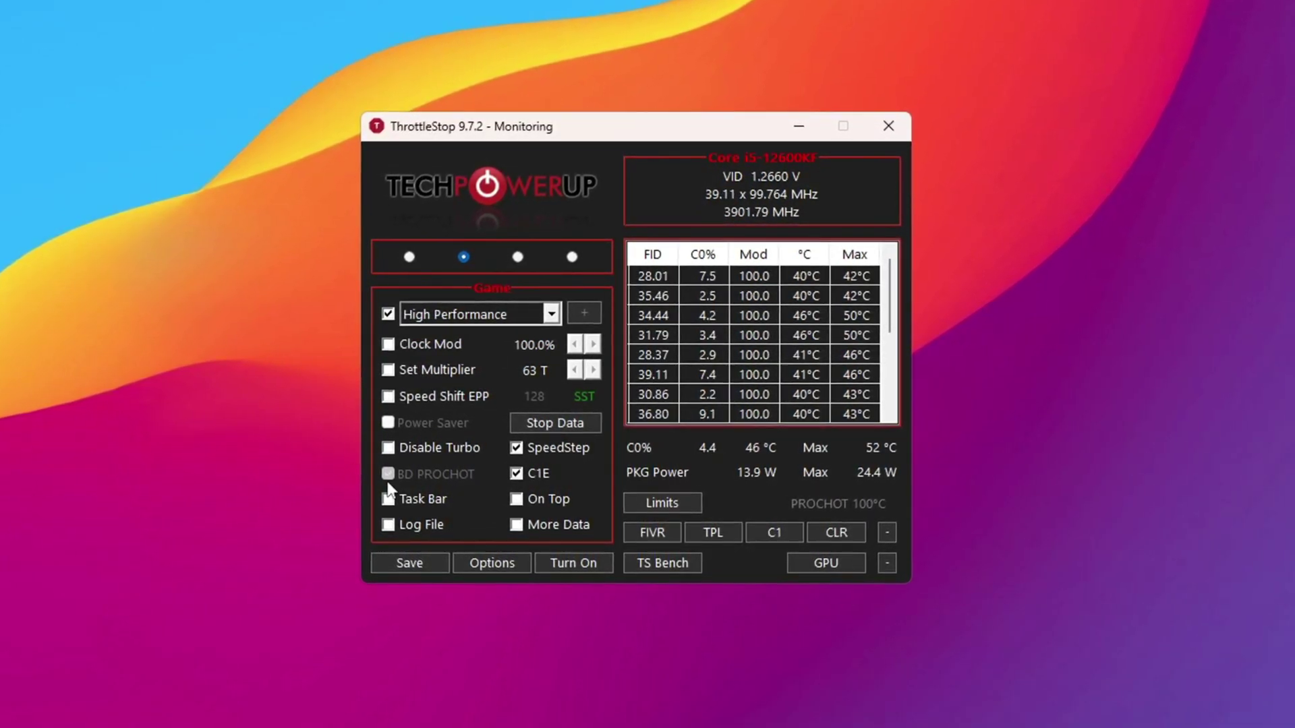
left_click(389, 448)
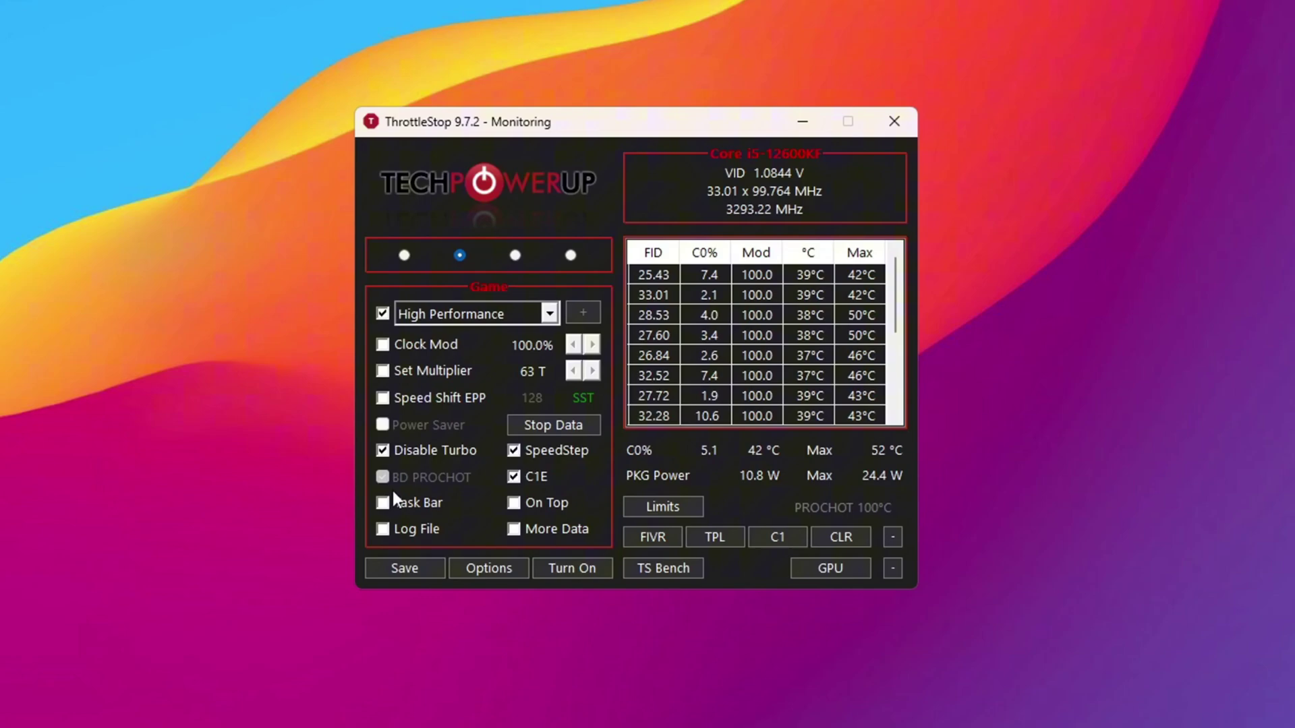
left_click(584, 571)
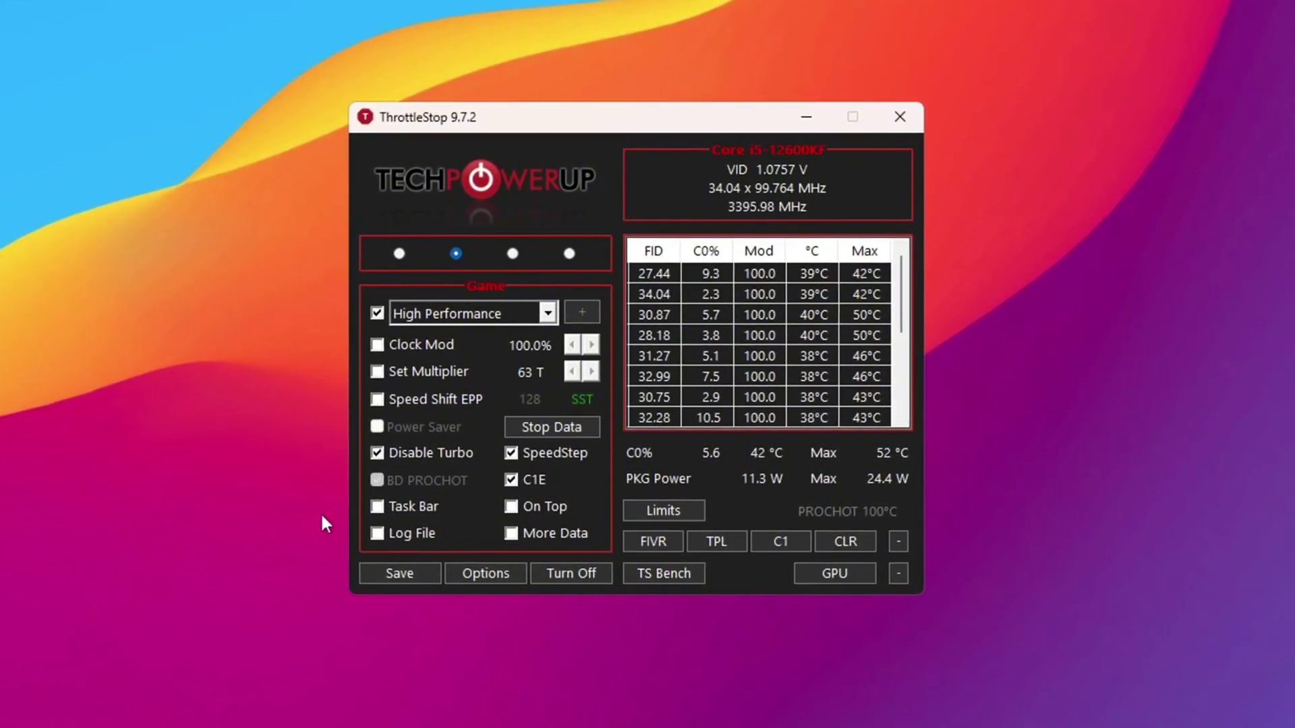
left_click(407, 579)
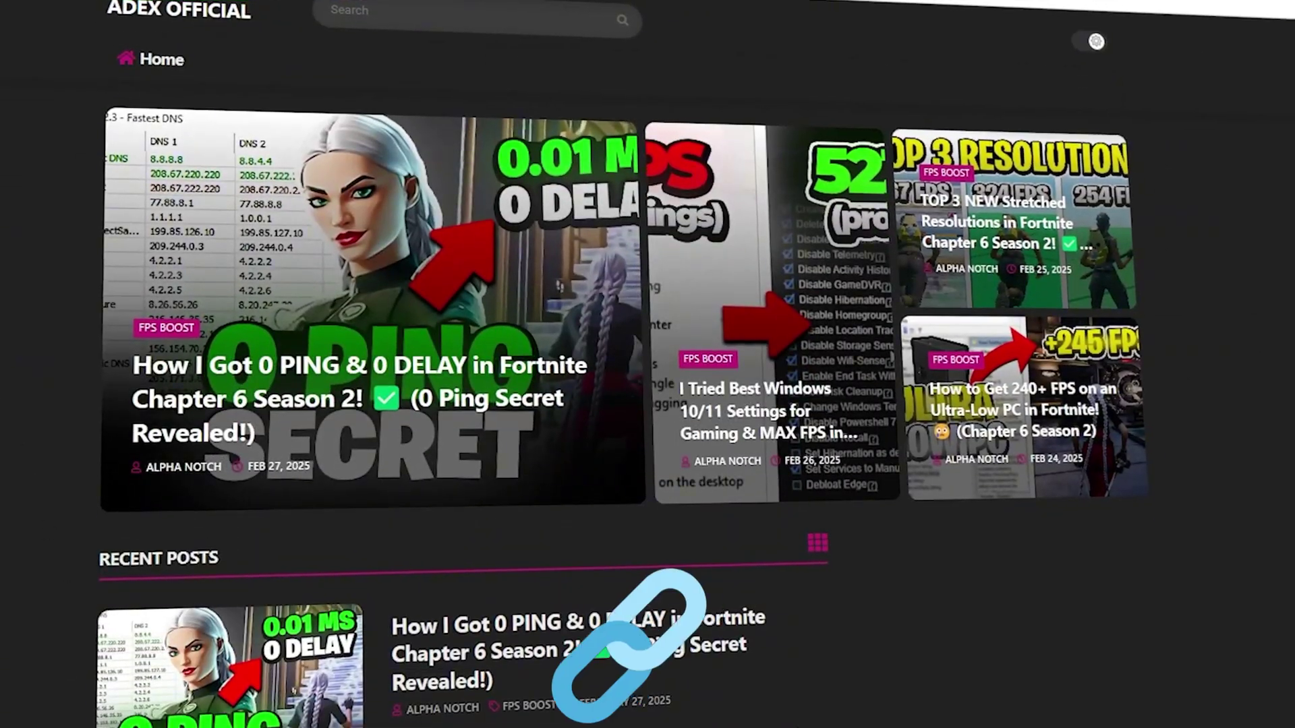
Step: Scroll down the blog page and open the 4-MSI Afterburner folder
scroll(459, 365, "down", 8)
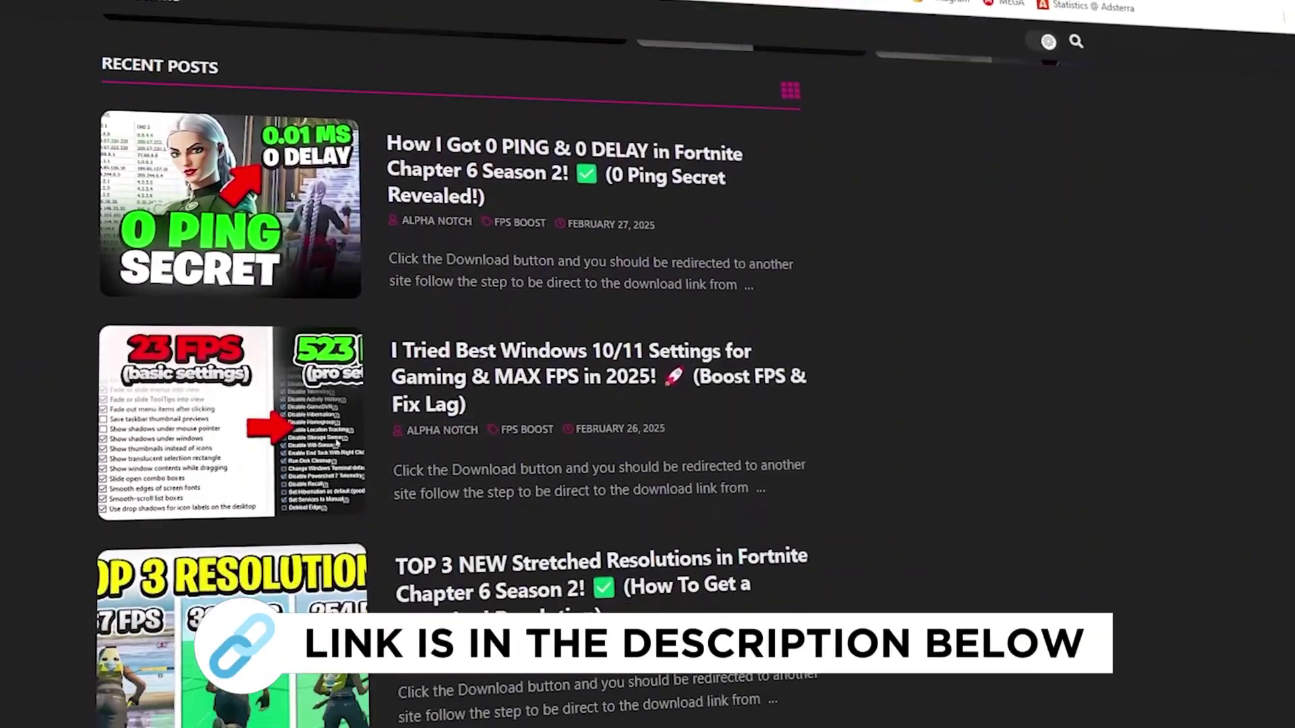
scroll(459, 364, "down", 5)
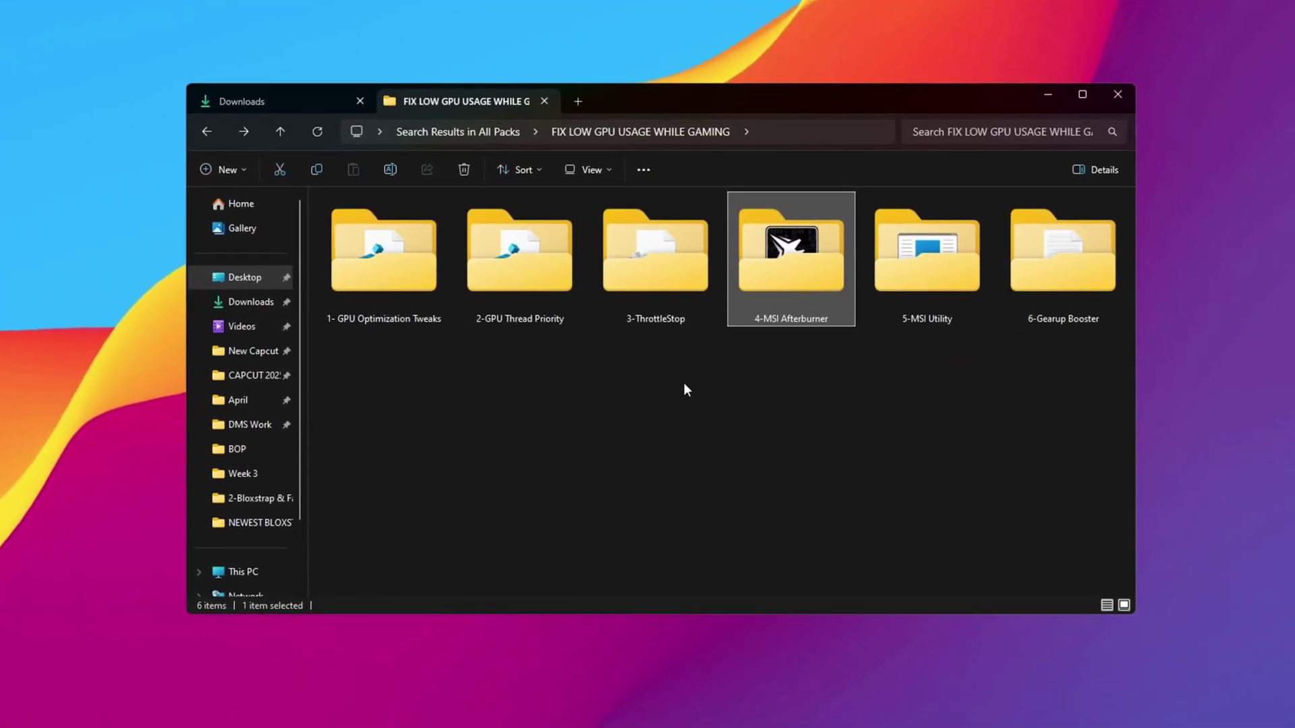
double_click(818, 260)
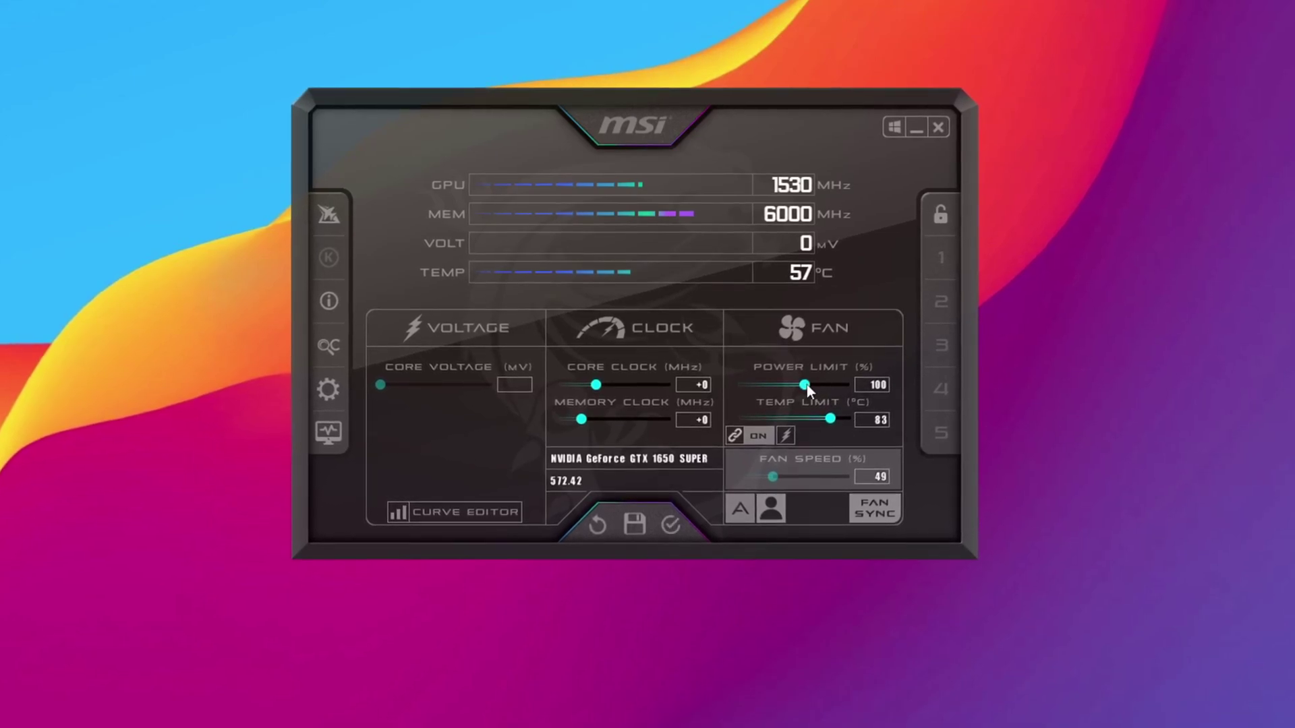
Step: Raise Afterburner's Power Limit to 120% and set the memory clock offset to 20
left_click_drag(801, 382, 836, 417)
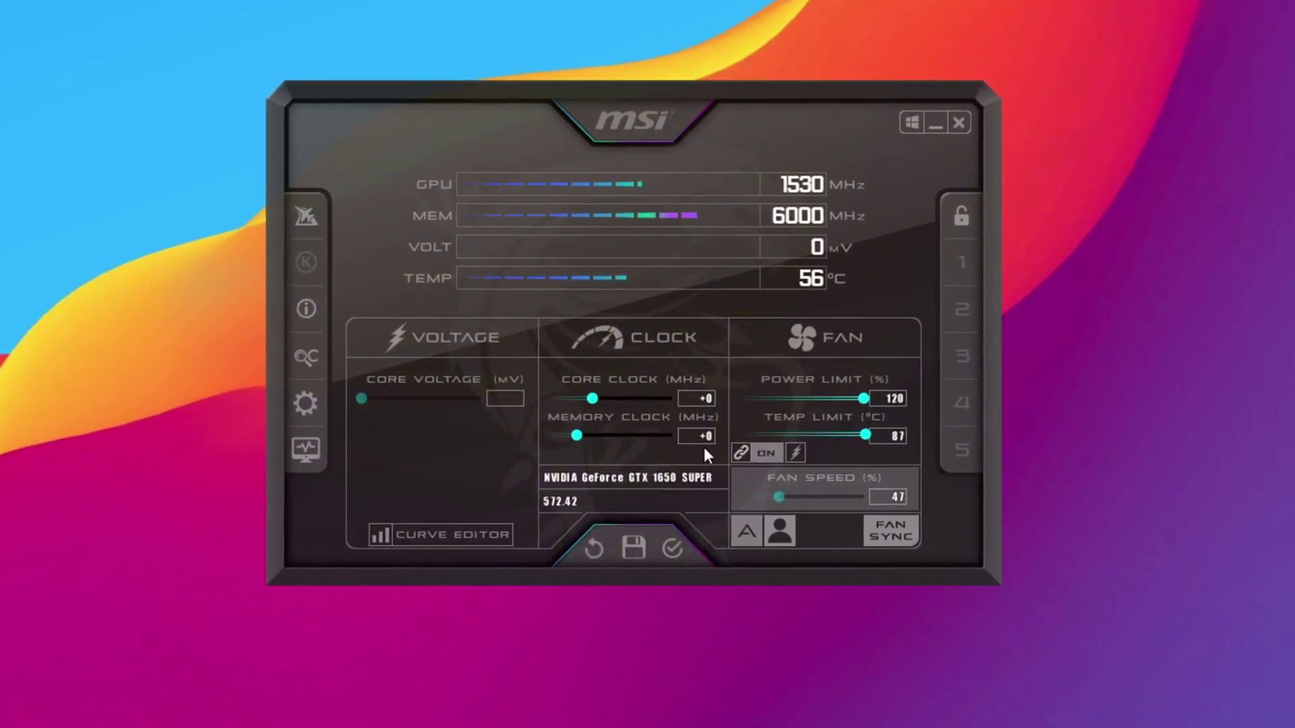
left_click_drag(578, 434, 582, 439)
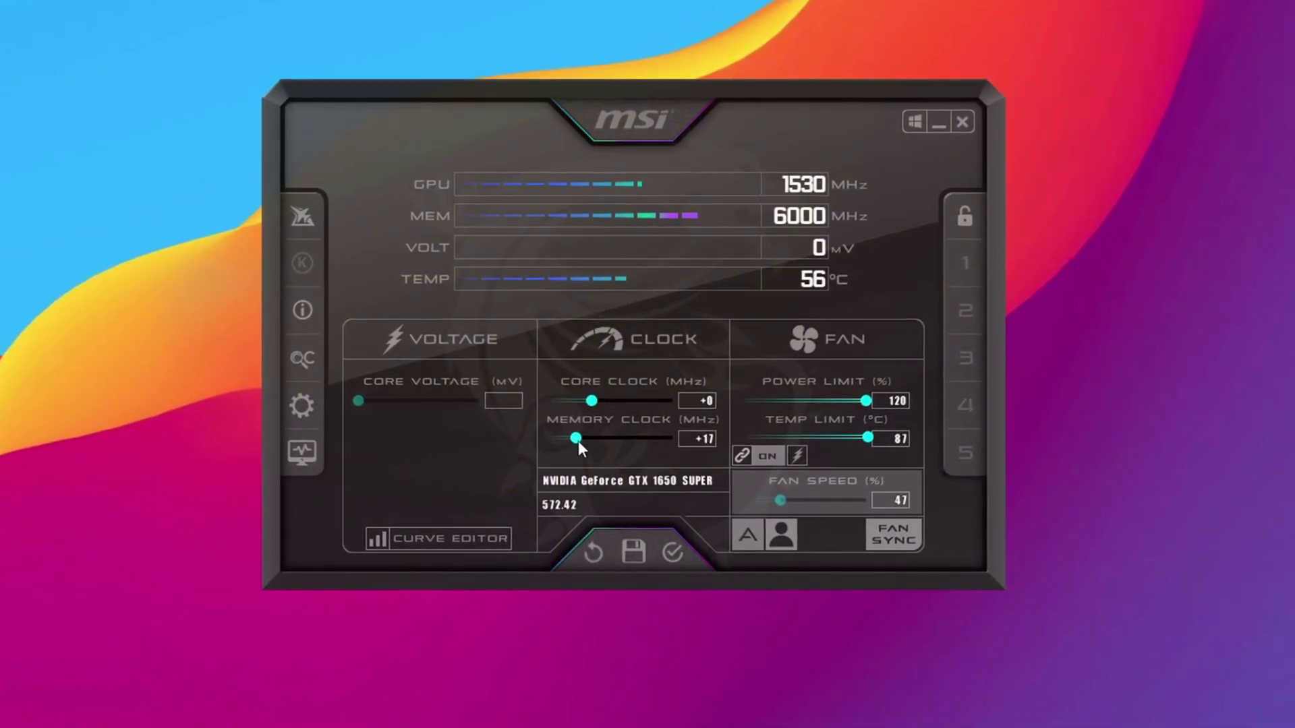
left_click(701, 439)
type("20")
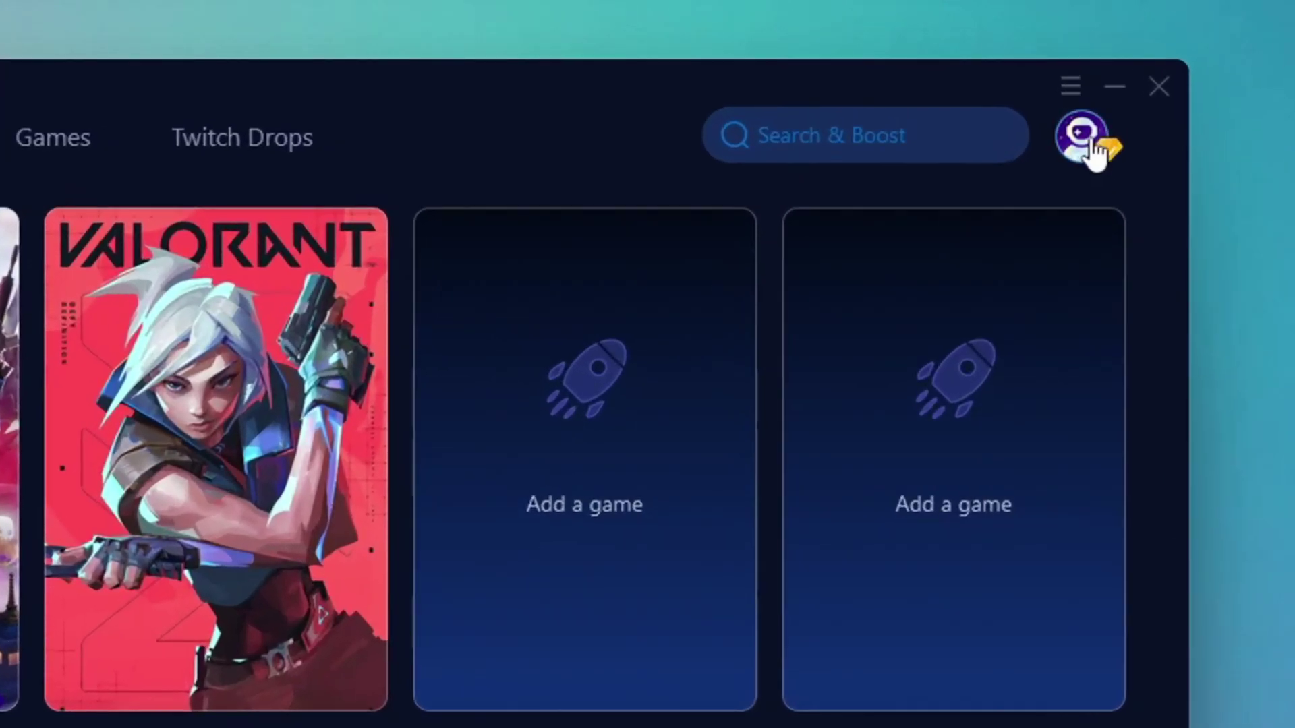
Step: Look over the profile and Games catalogue, then boost Fortnite from the Home page
left_click(1093, 151)
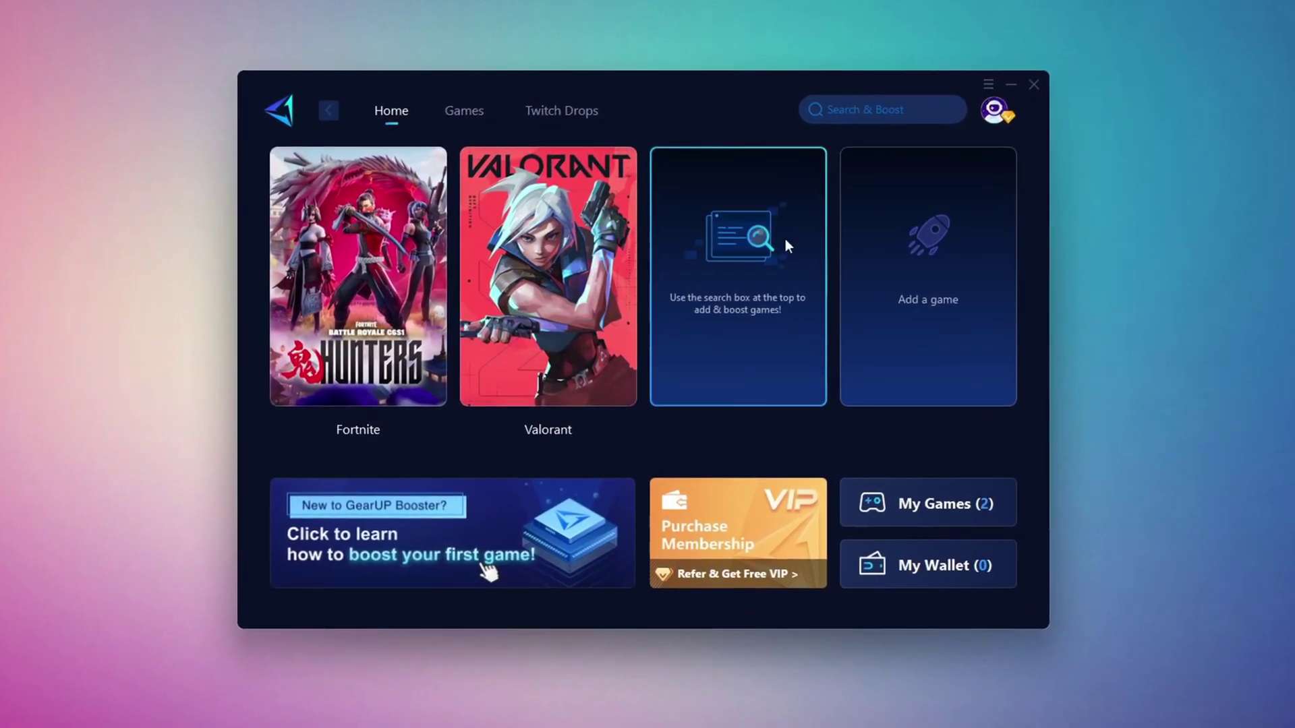
left_click(475, 115)
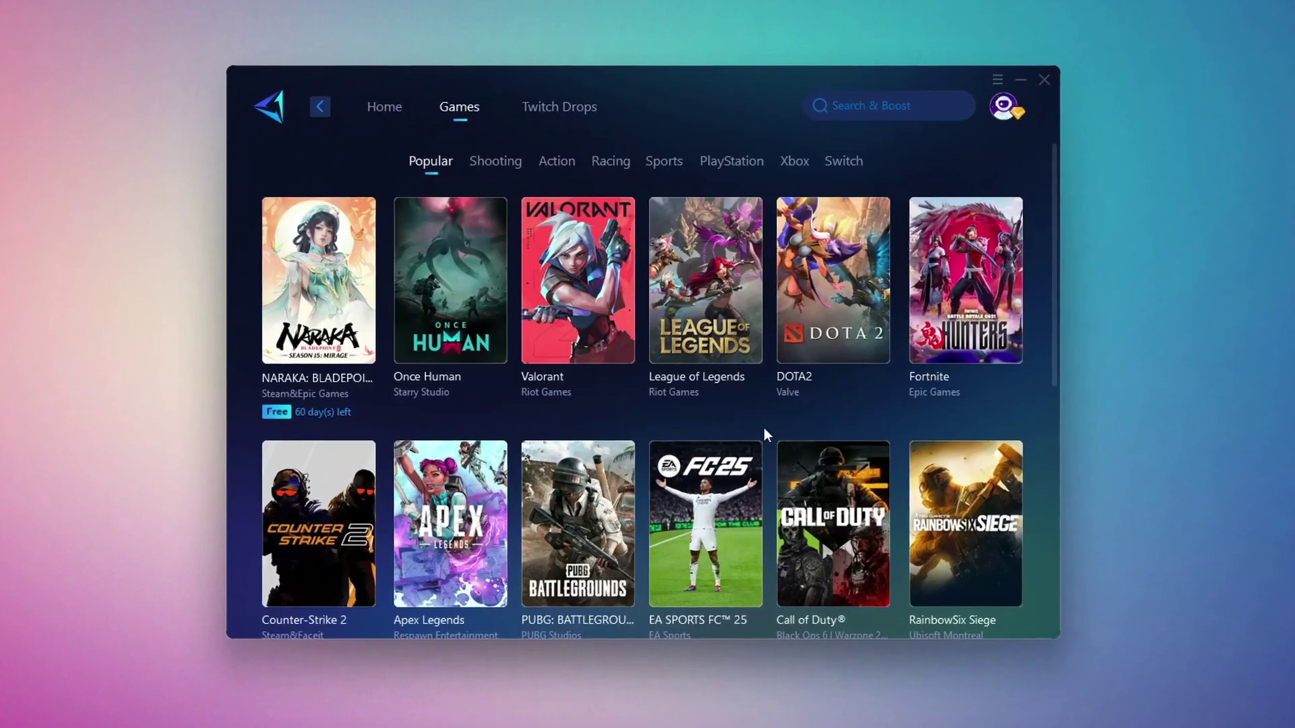
scroll(763, 428, "down", 5)
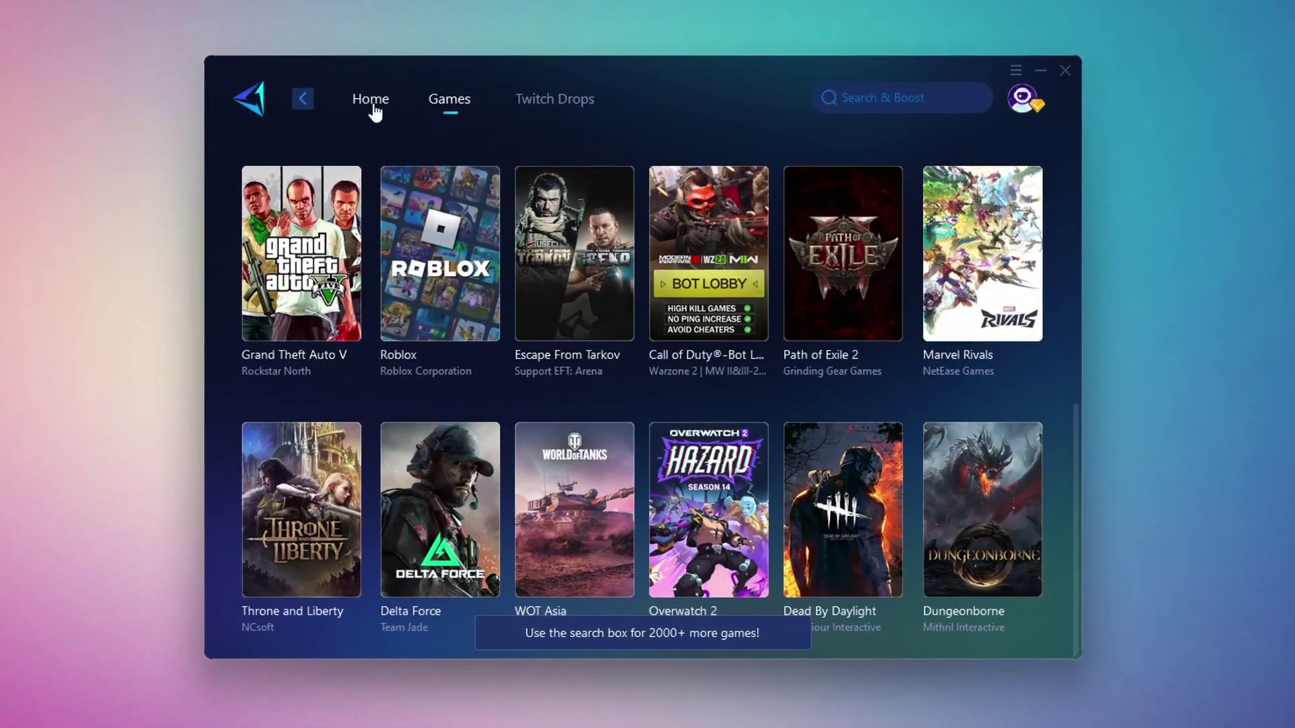
left_click(373, 103)
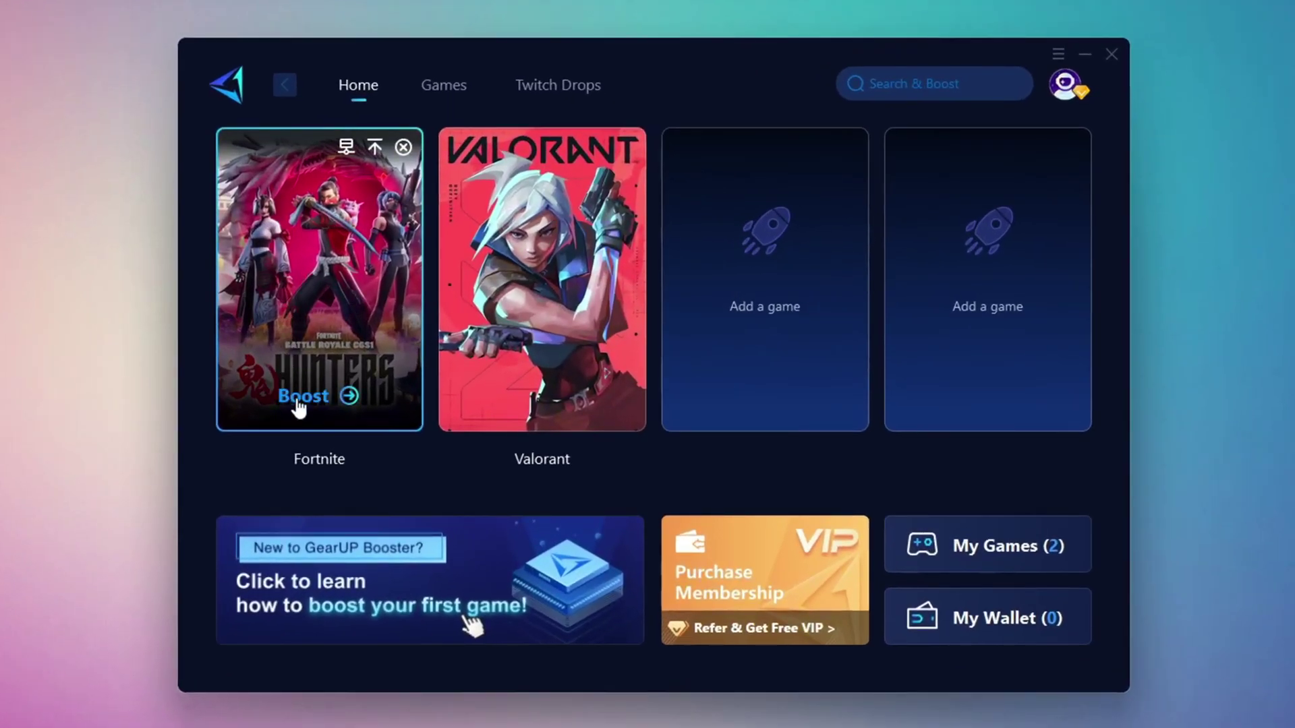
left_click(307, 398)
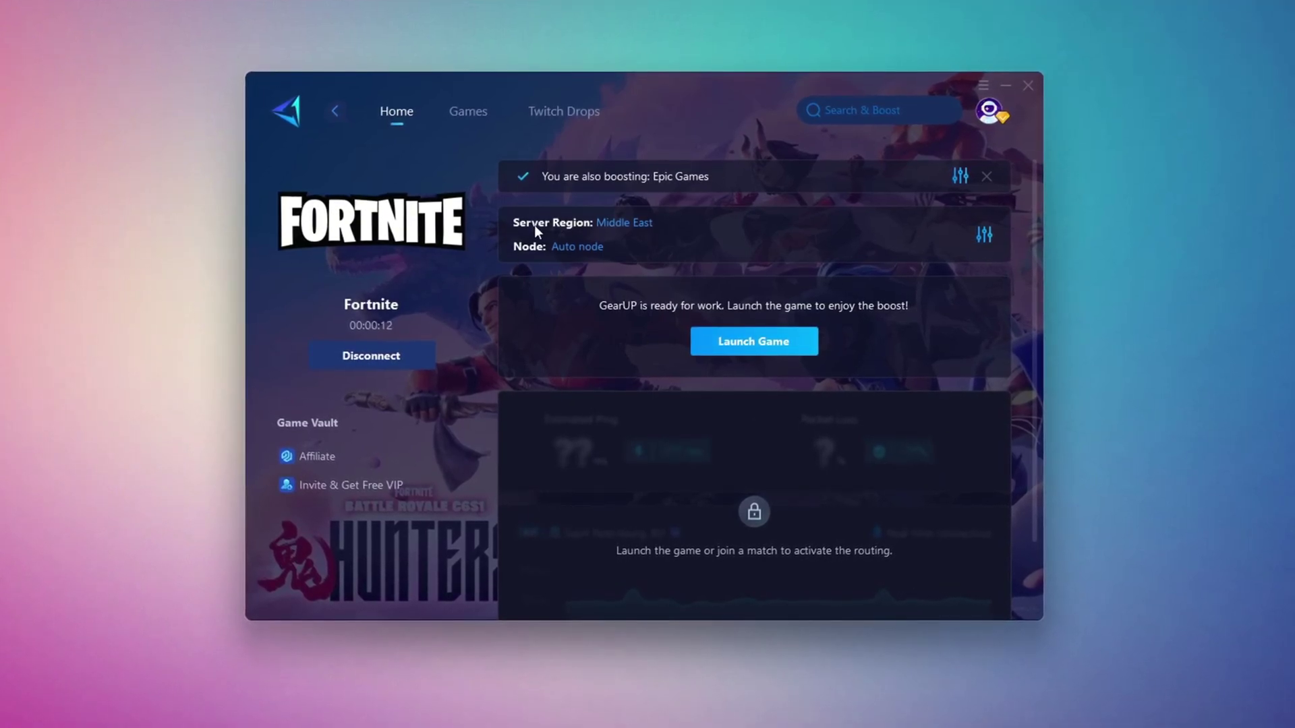
Step: Keep Fortnite's Middle East region and Auto node, then close the GearUP Booster window
left_click(626, 226)
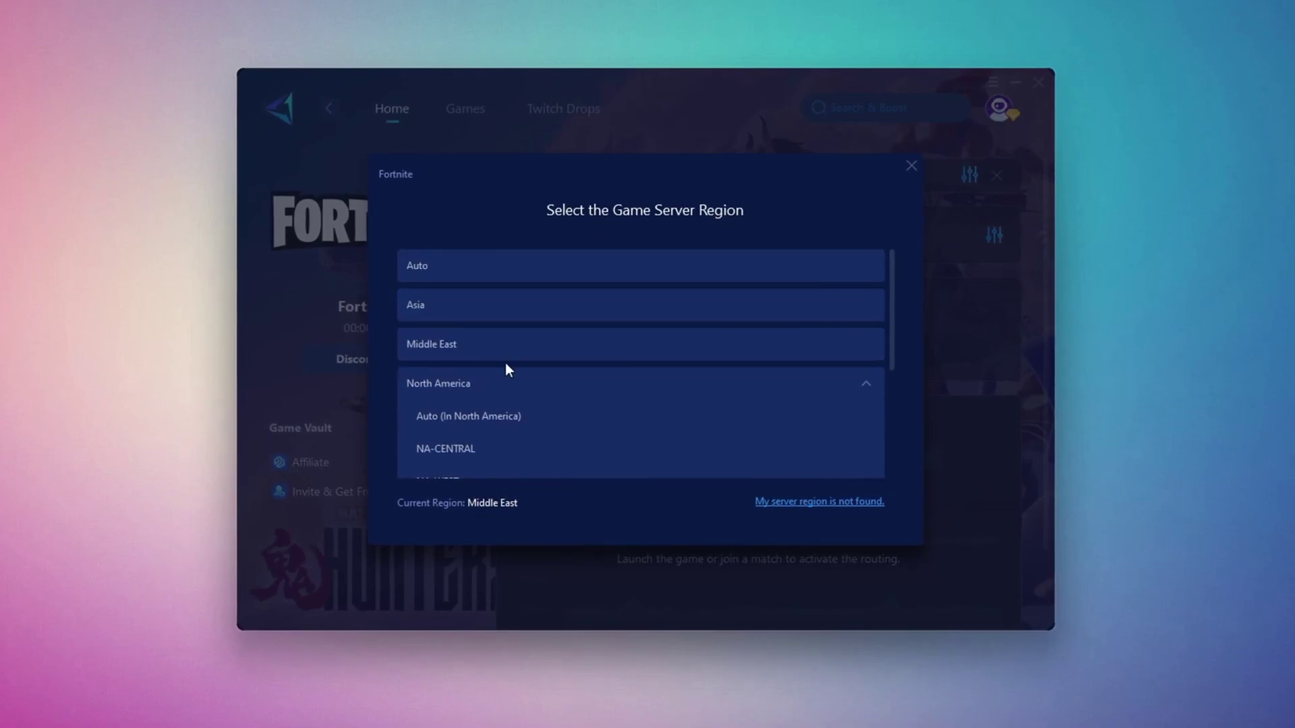
left_click(919, 166)
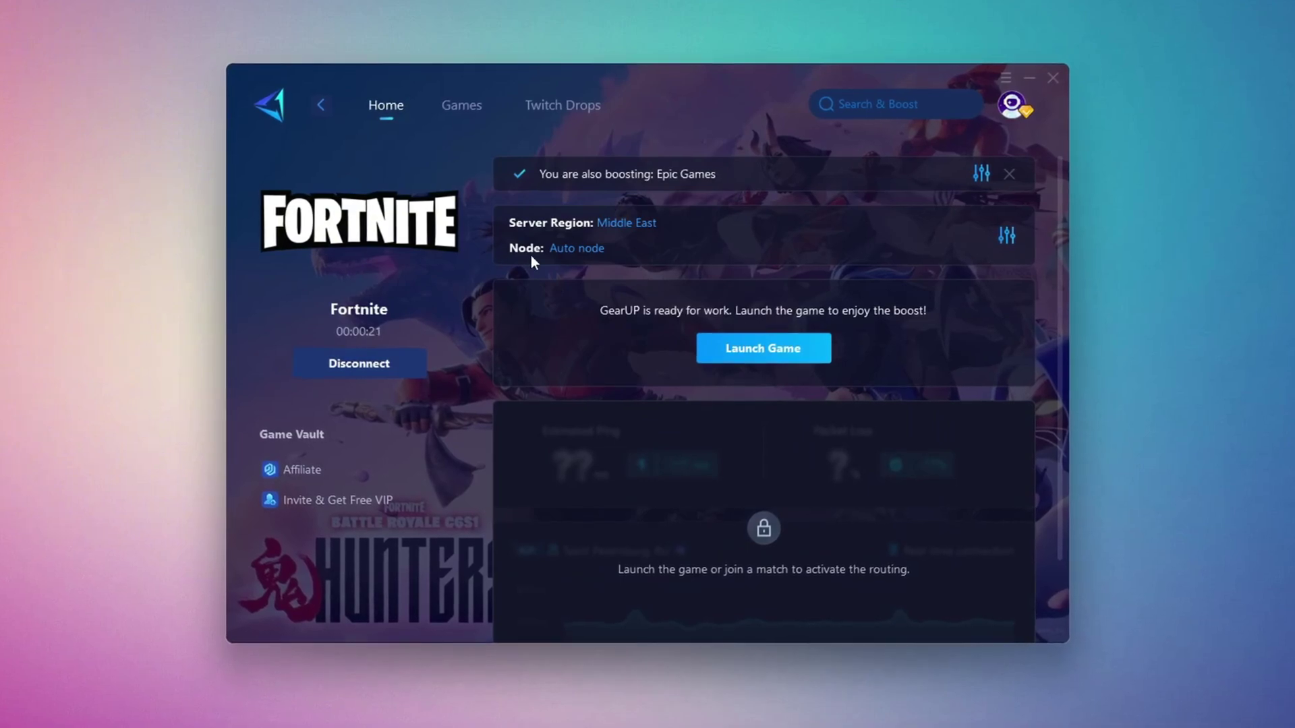
left_click(552, 250)
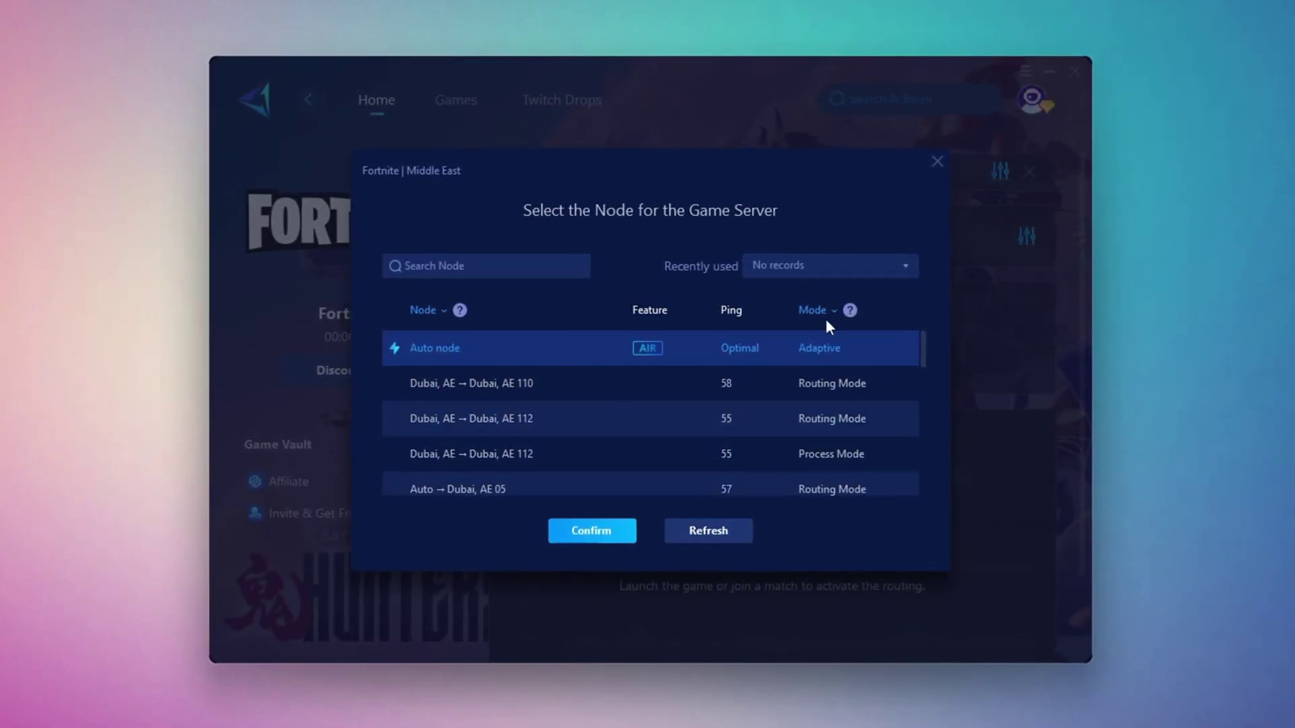
left_click(937, 165)
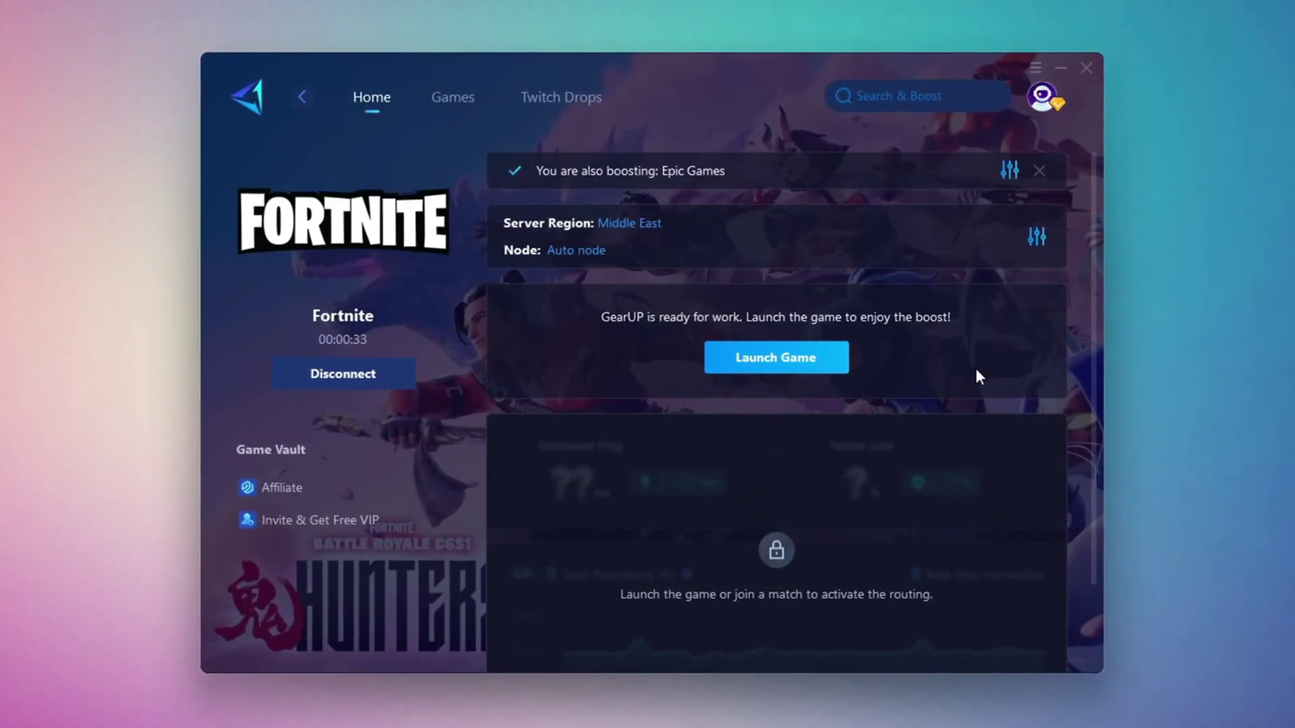
left_click(1093, 68)
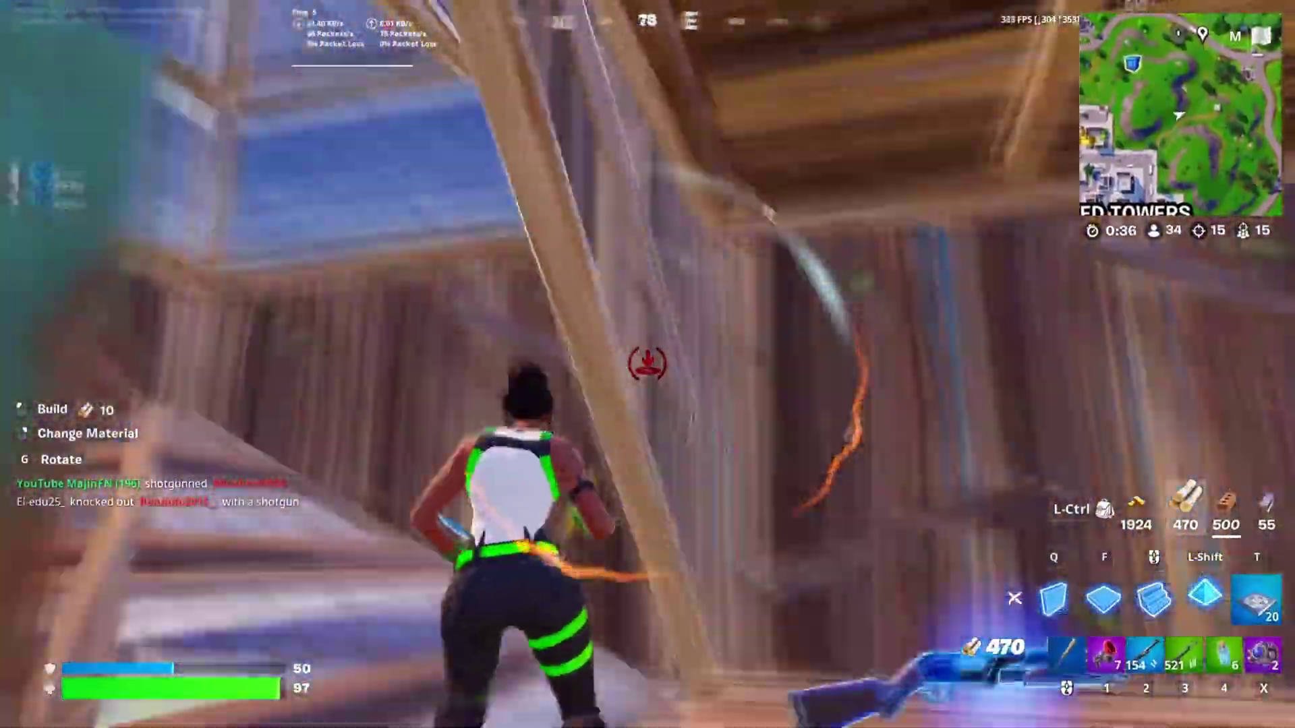
Step: Switch to File Explorer and view the FIX LOW GPU USAGE WHILE GAMING pack's six tweak folders
key("2")
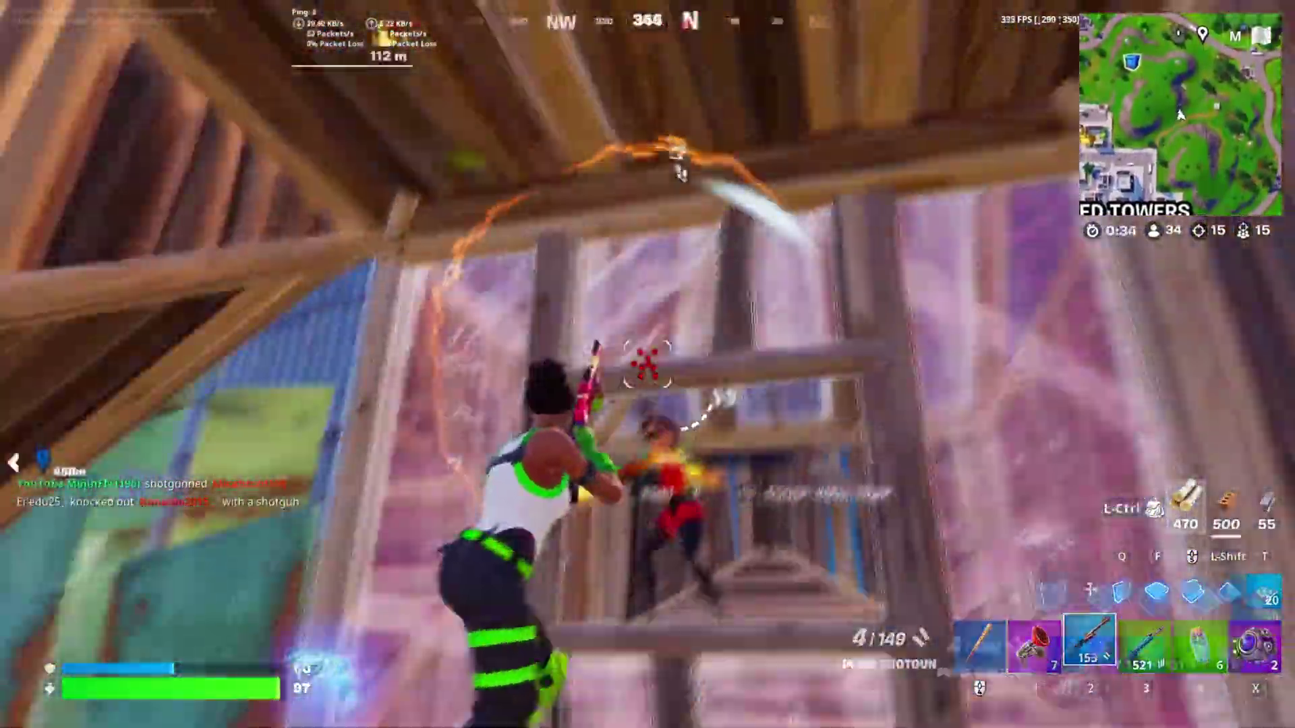
left_click(648, 364)
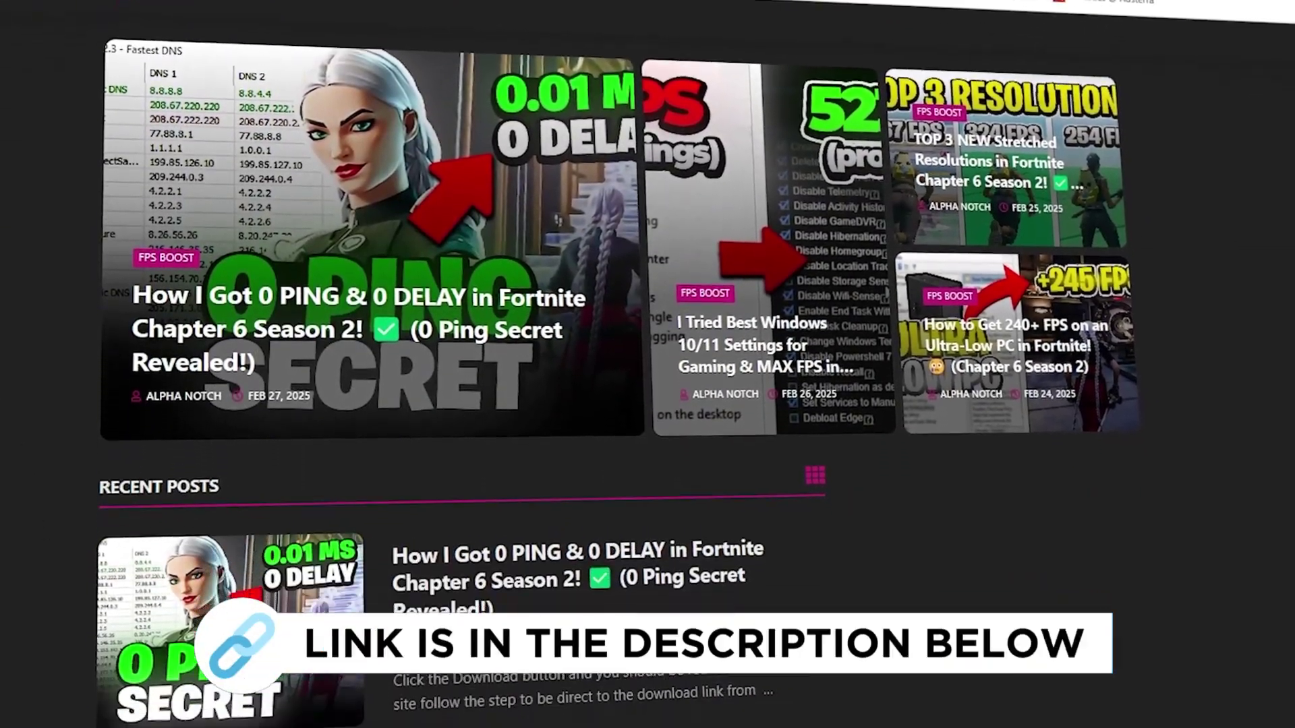
scroll(648, 364, "down", 8)
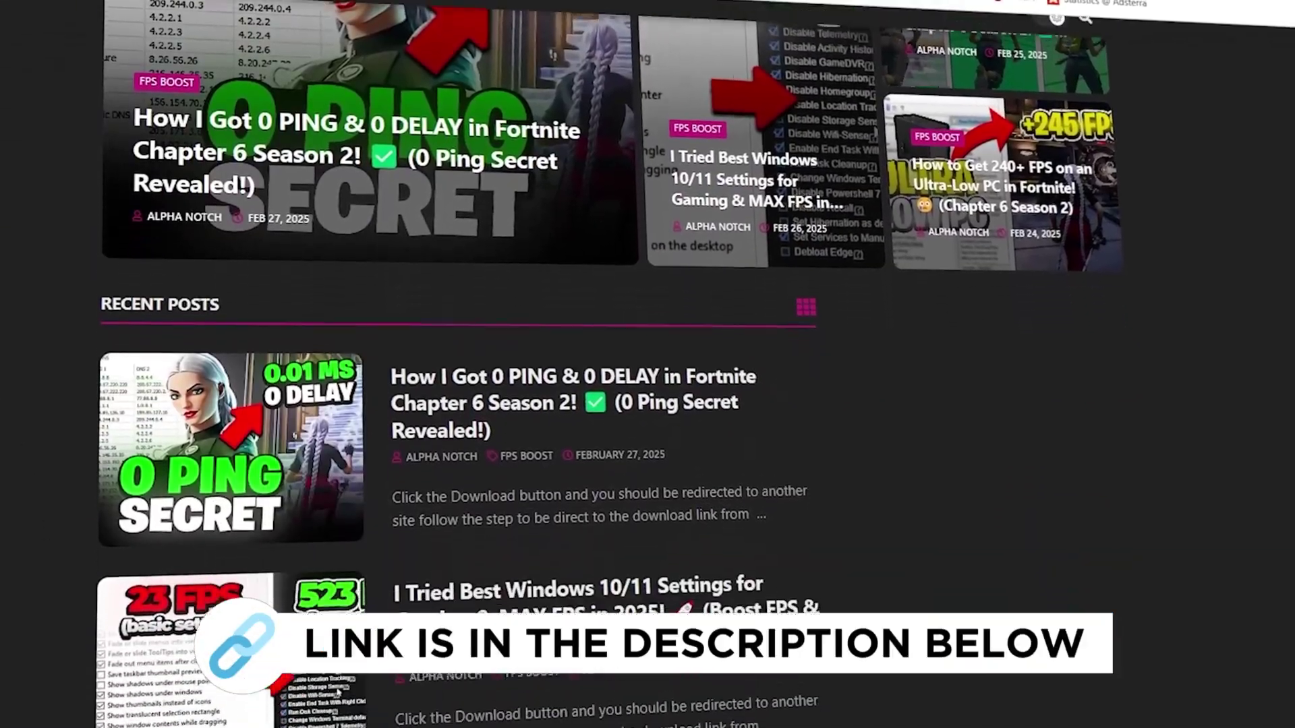
scroll(472, 337, "down", 7)
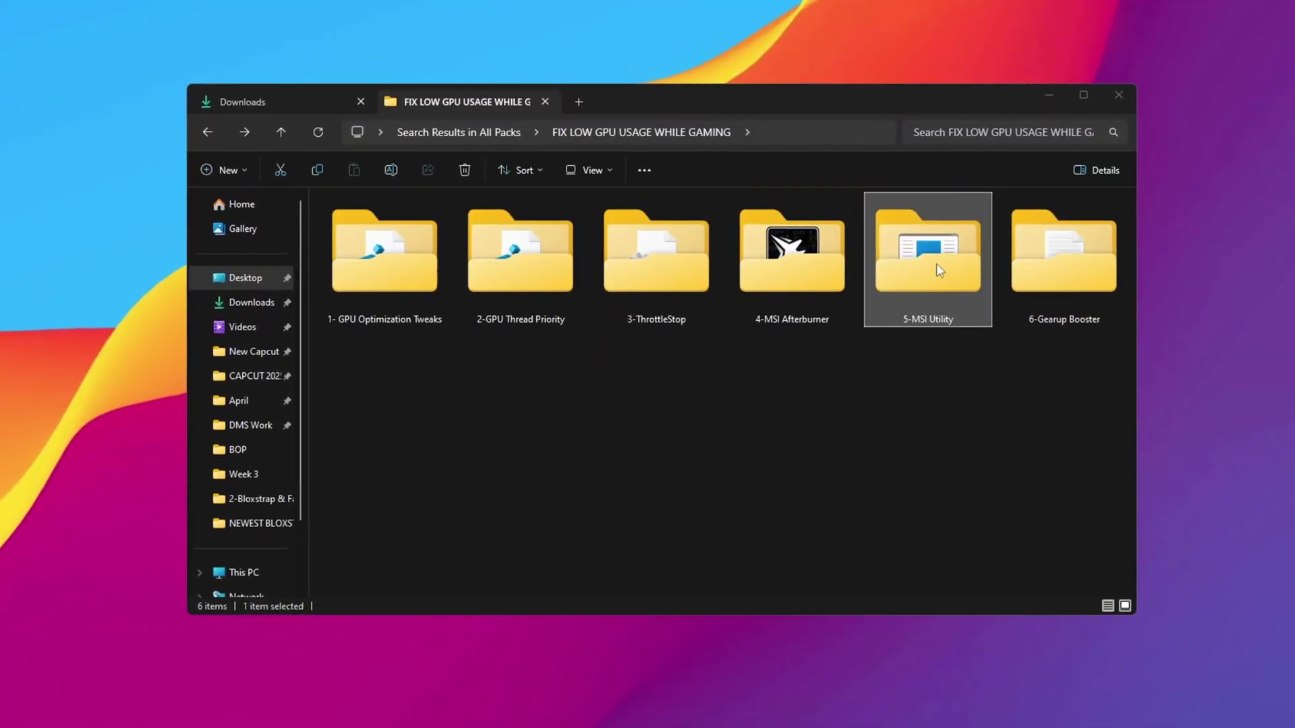
Step: Run MSI Mode Utility 3.0 from 5-MSI Utility; enable MSI with High priority for the GTX 1650 SUPER
left_click(937, 264)
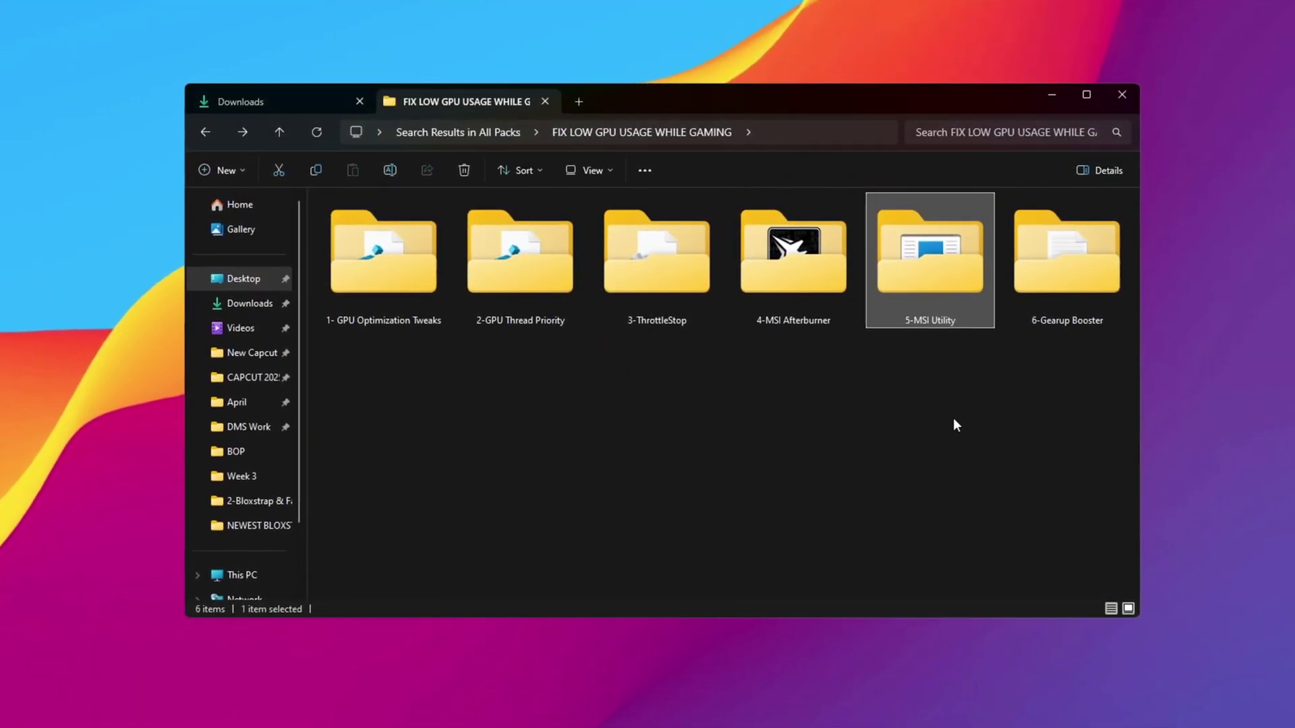
double_click(951, 276)
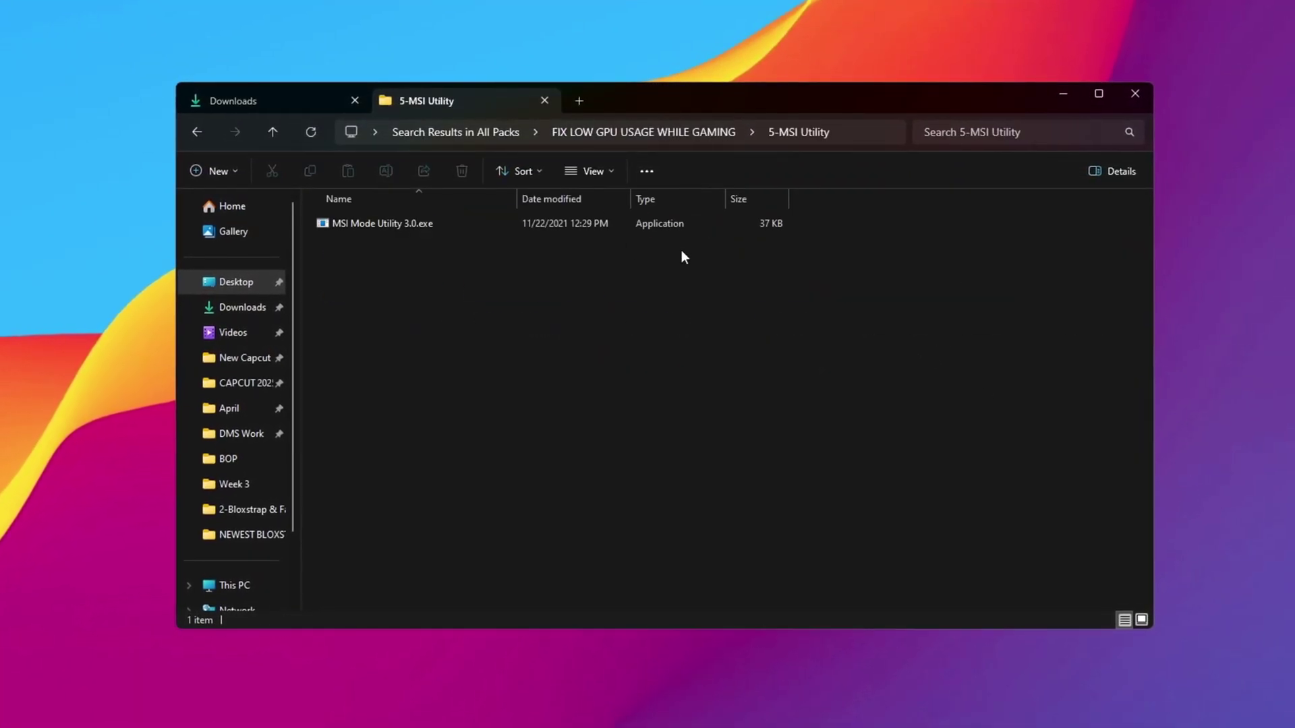
double_click(359, 225)
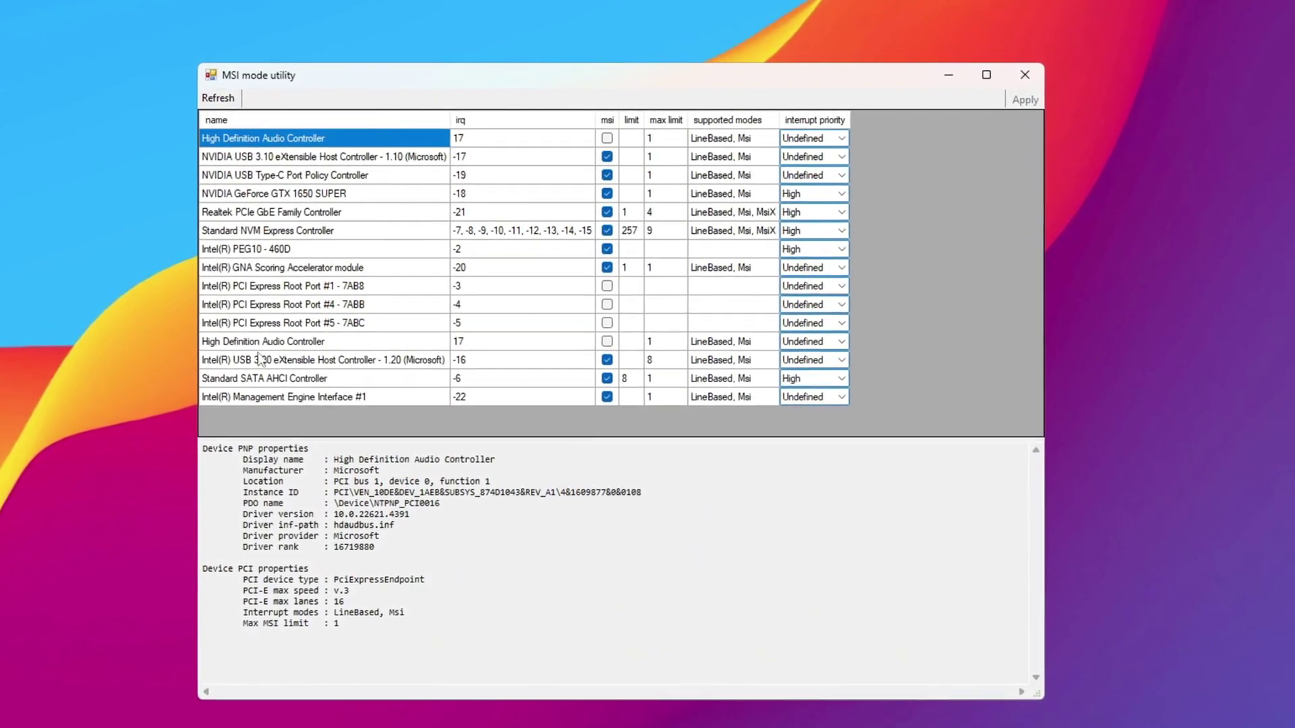
left_click(334, 199)
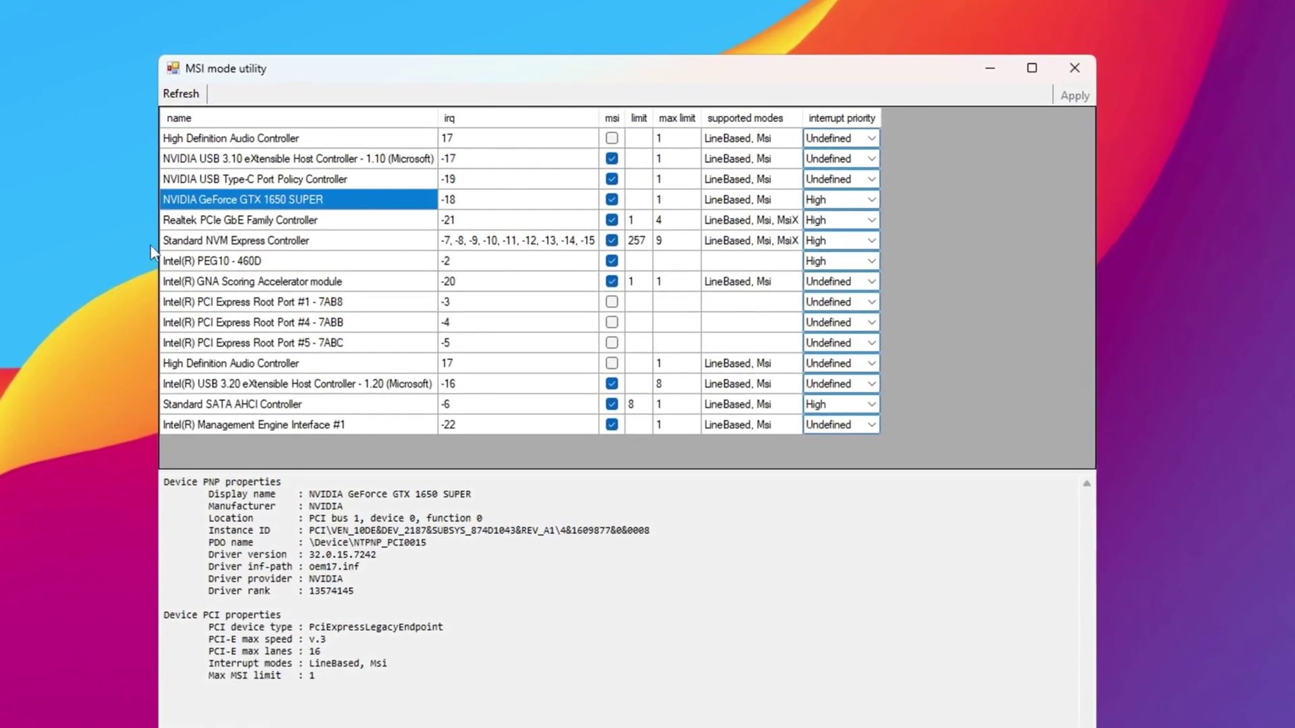
left_click(249, 262)
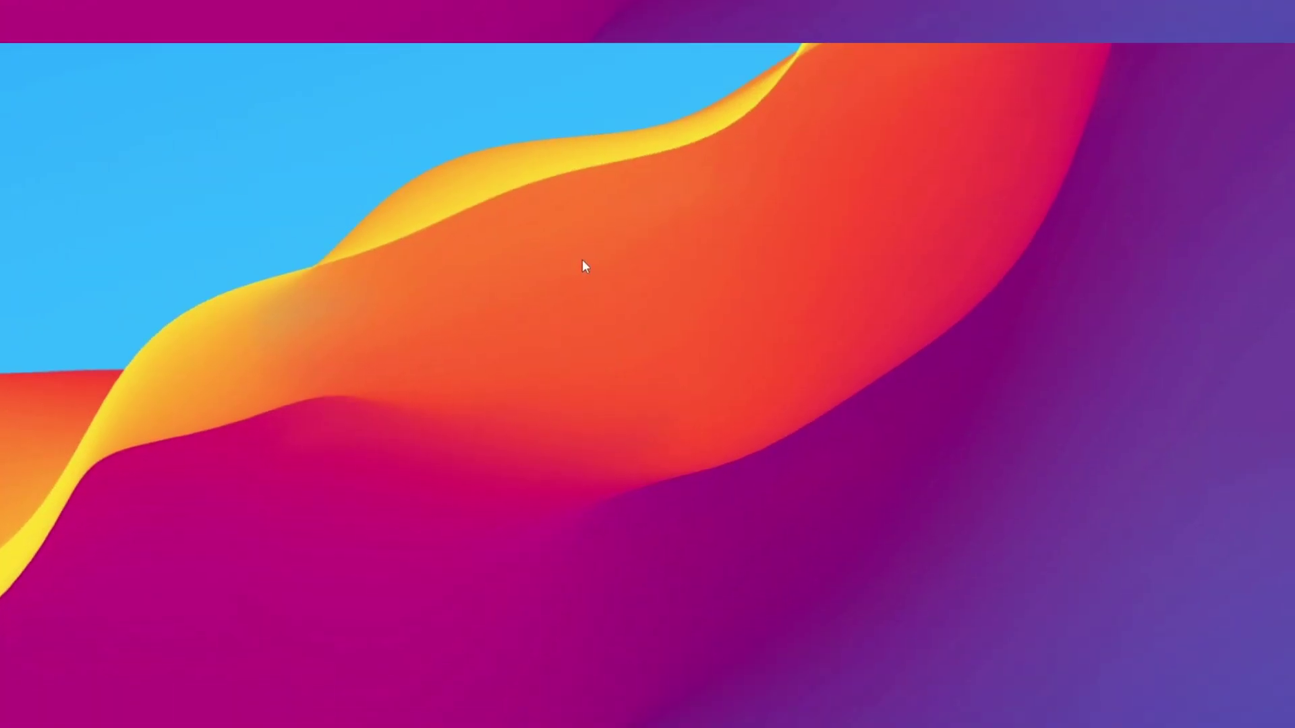
Step: Set NVIDIA global 3D settings to Prefer maximum performance and High performance texture filtering quality
right_click(568, 166)
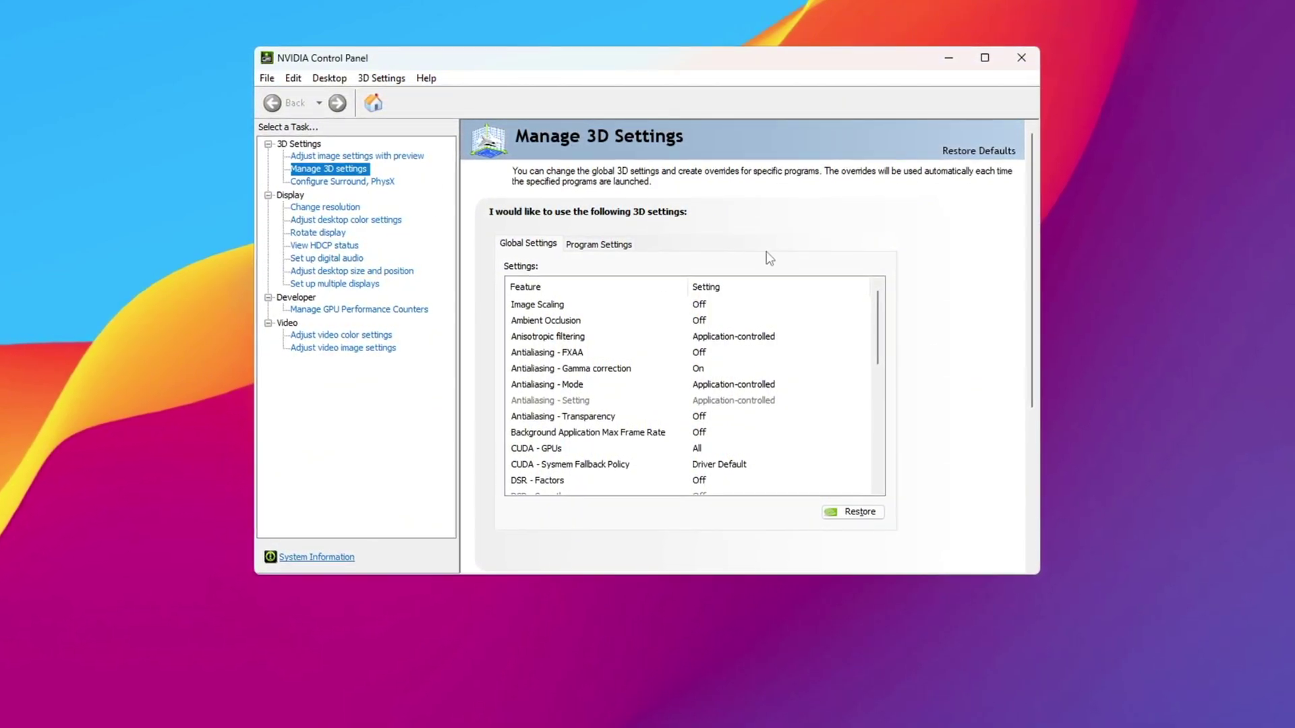
left_click(350, 159)
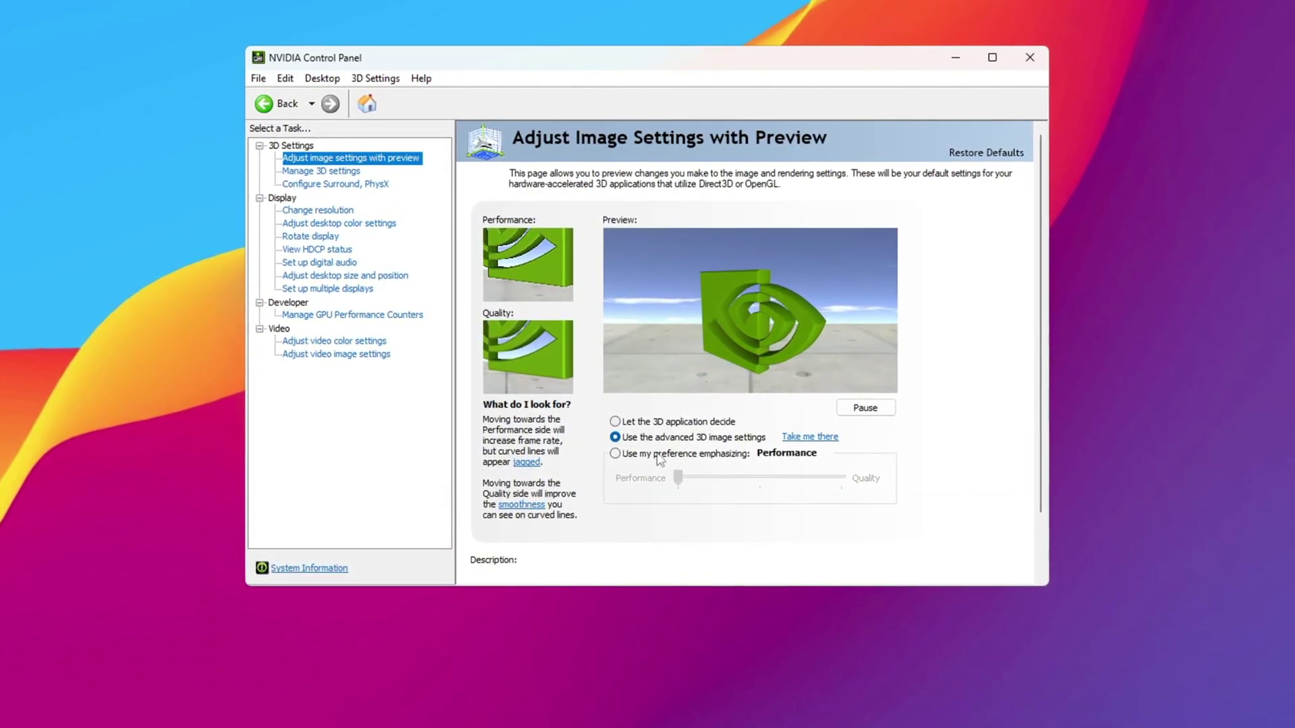
left_click(814, 445)
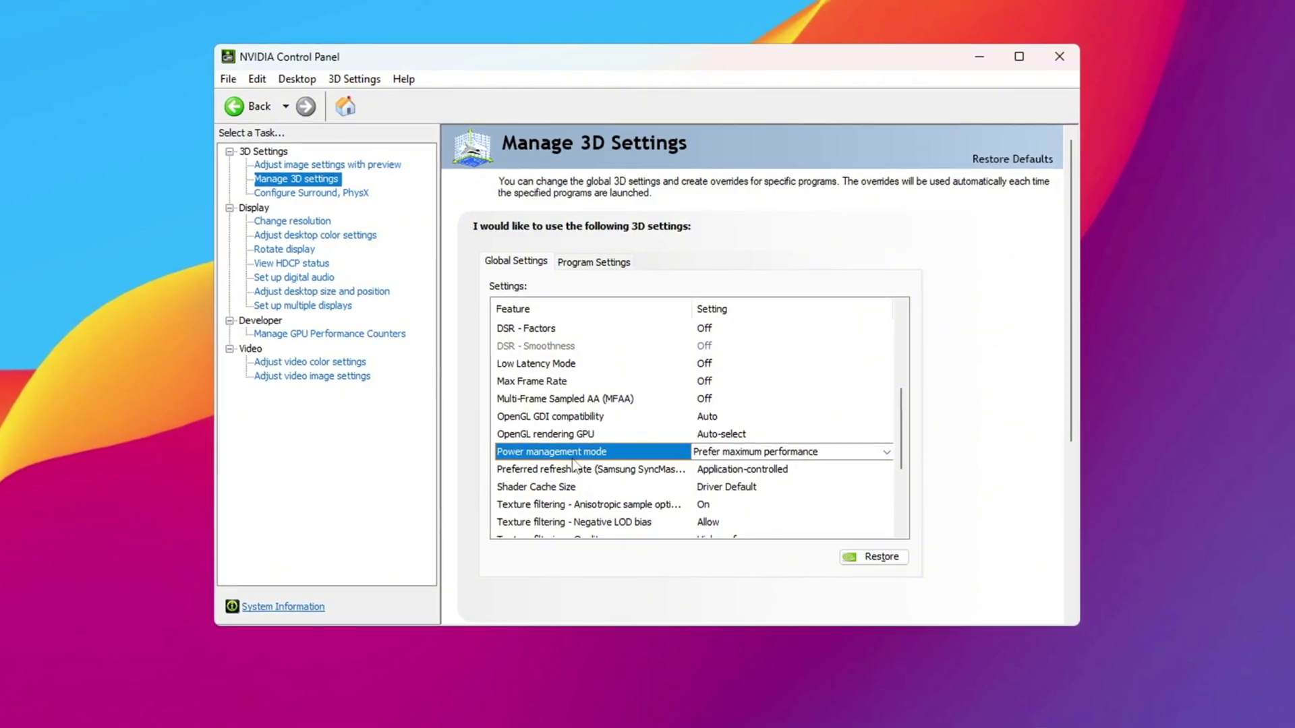
scroll(594, 435, "down", 2)
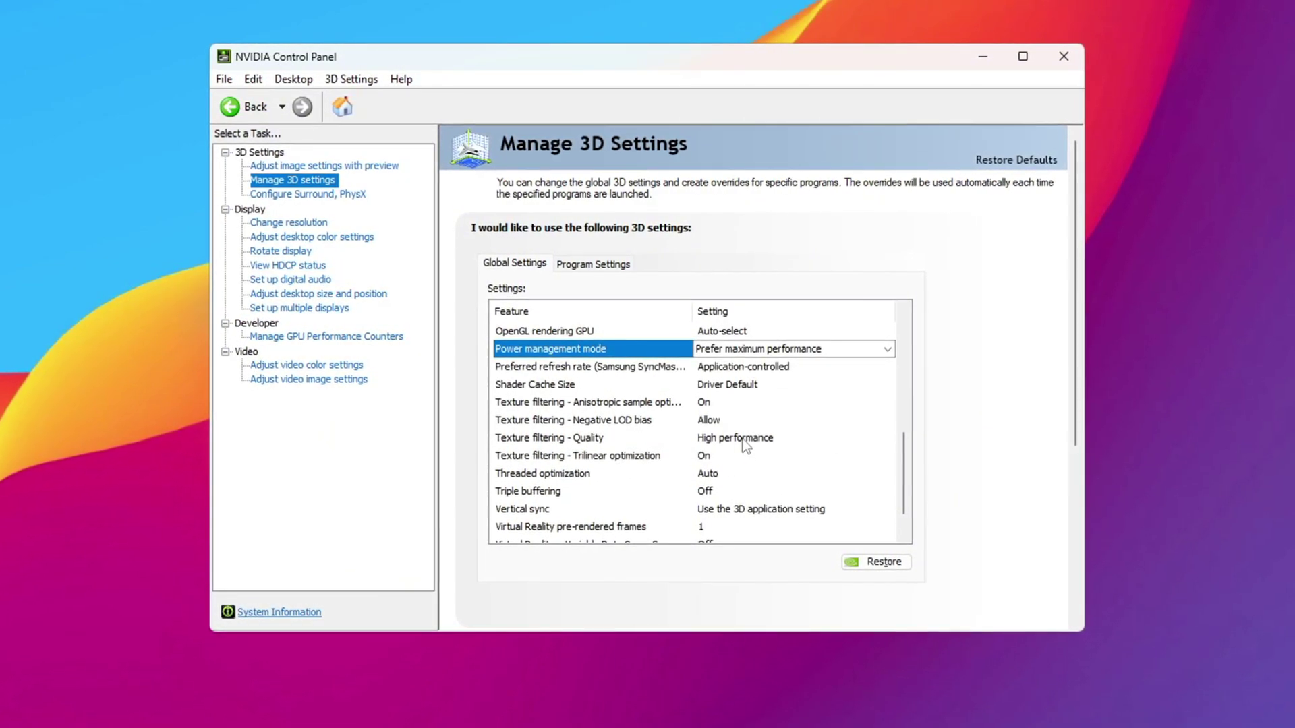
left_click(698, 437)
left_click(701, 439)
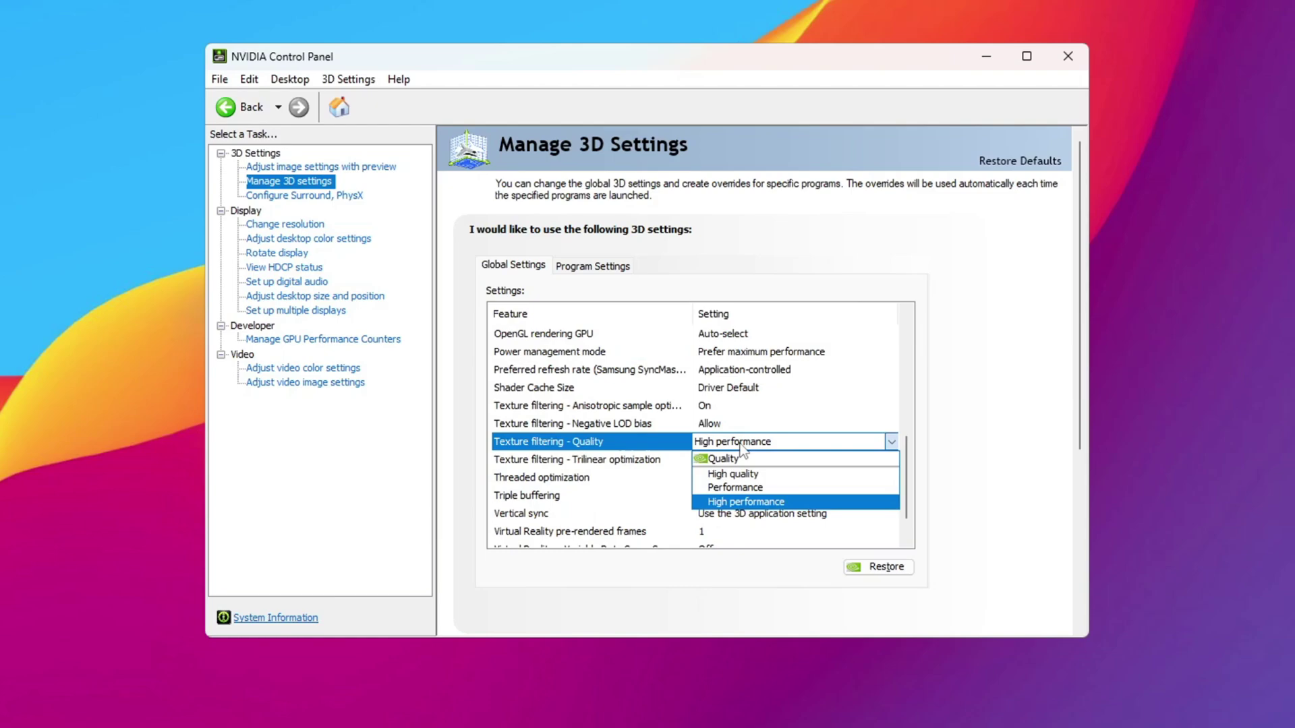
left_click(717, 445)
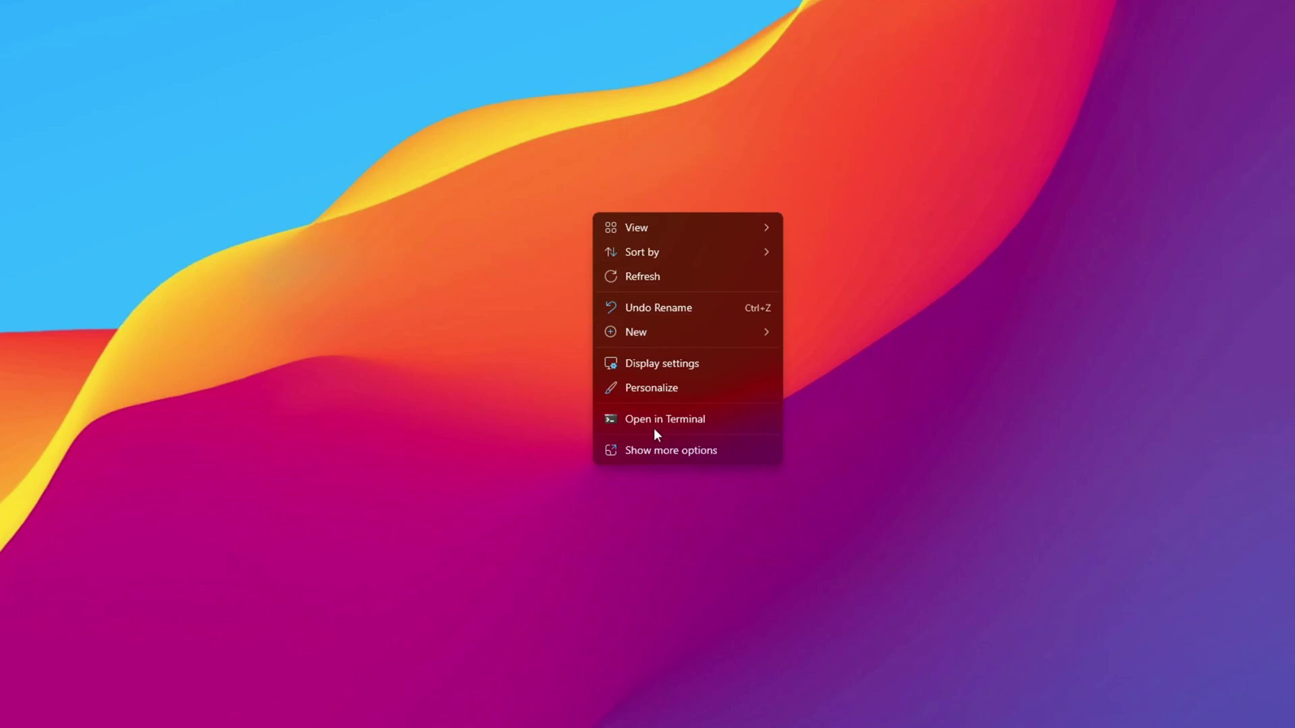
Step: Go to Display > Graphics > Default graphics settings, with GPU scheduling and windowed-game optimizations On
left_click(662, 364)
scroll(658, 378, "down", 10)
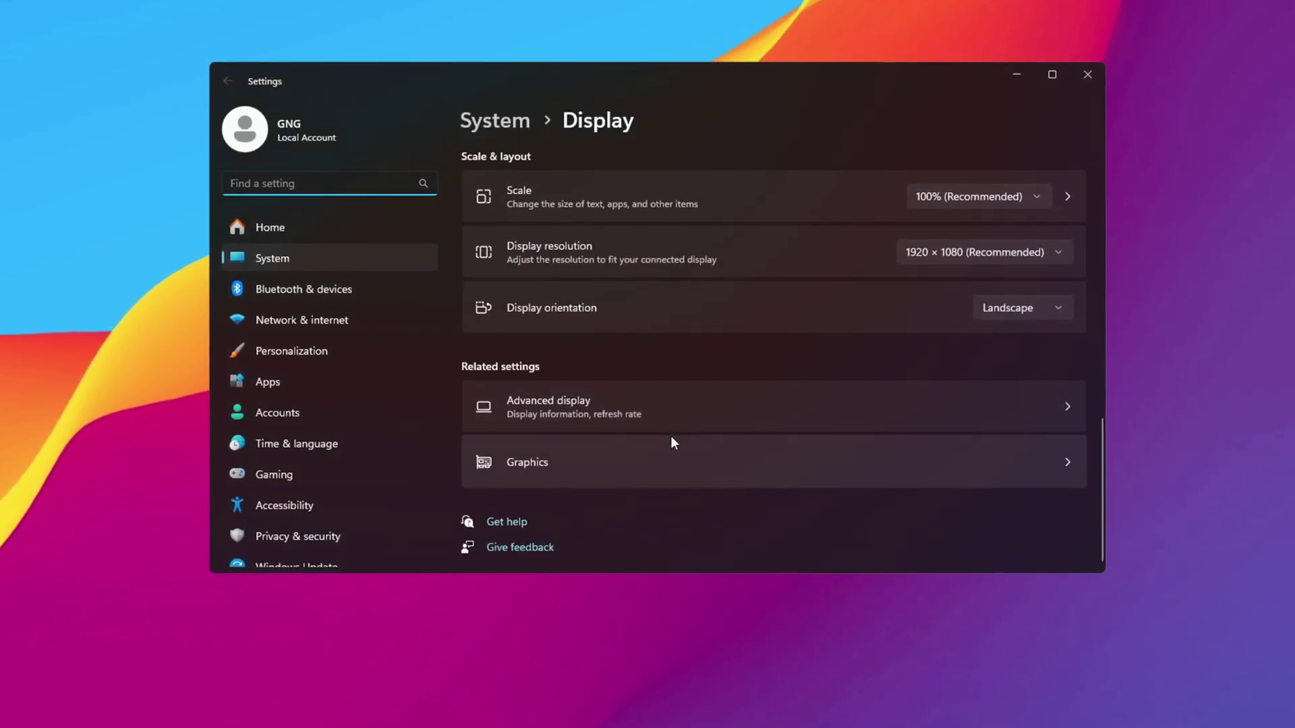
left_click(653, 468)
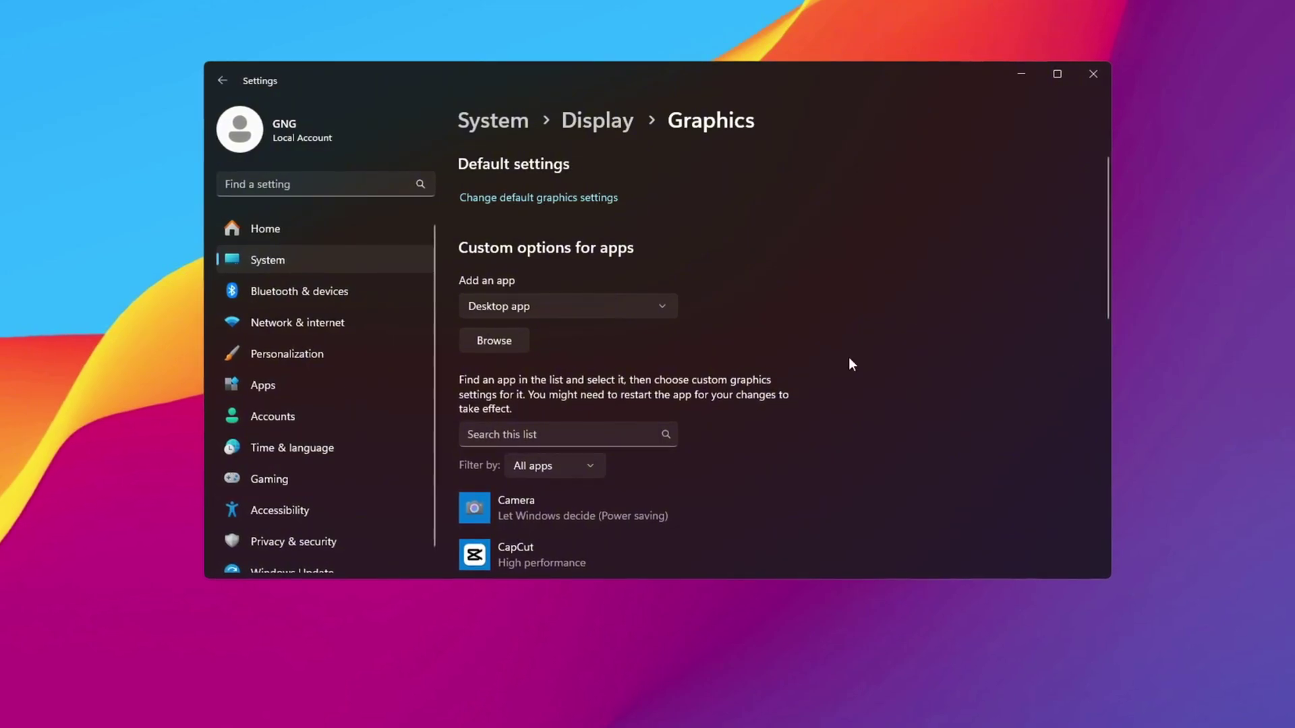
left_click(587, 198)
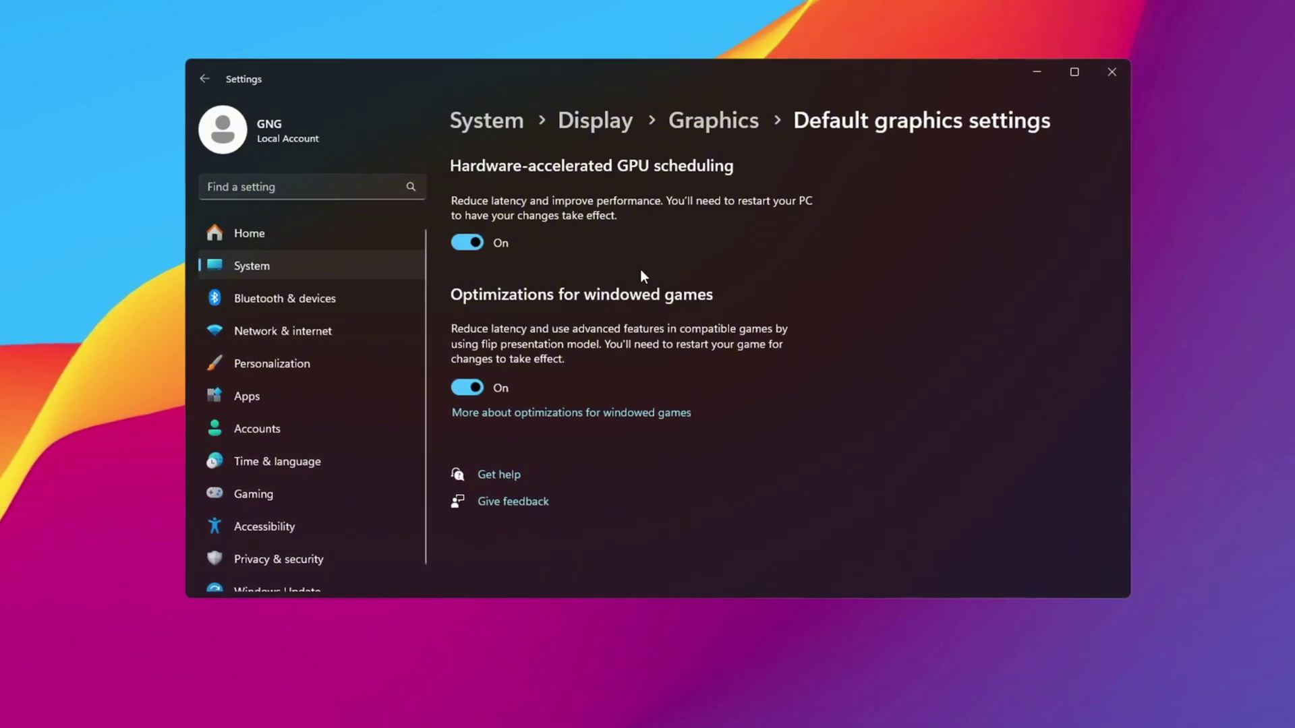
Step: Return to the Graphics page and browse for the Fortnite executable, closing the file picker unused
left_click(739, 127)
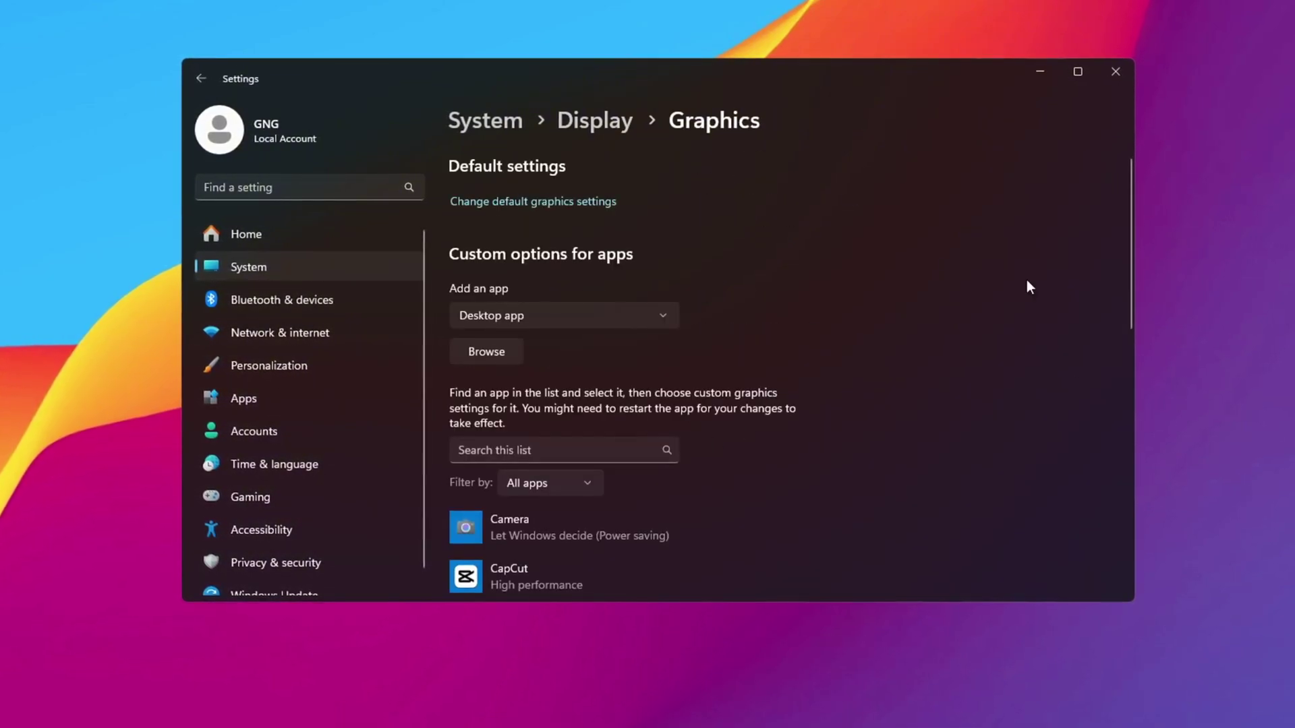
scroll(688, 405, "down", 3)
scroll(696, 424, "up", 3)
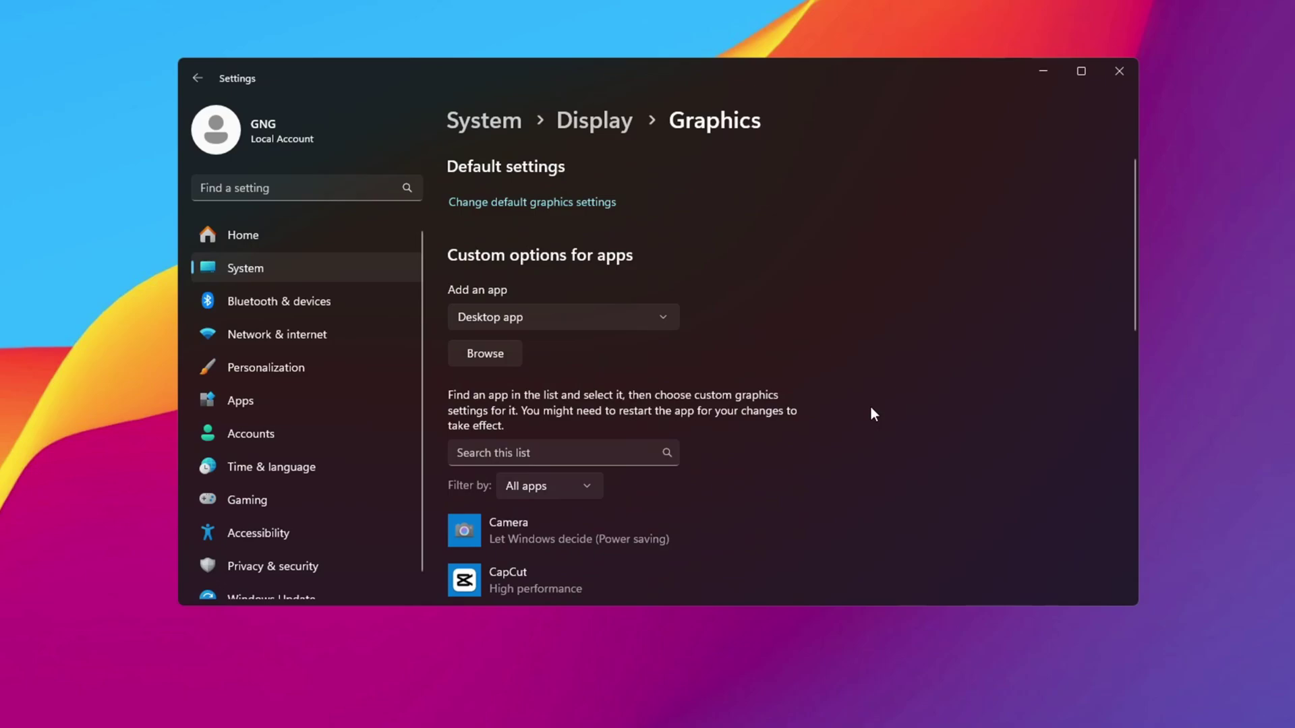
scroll(491, 364, "down", 3)
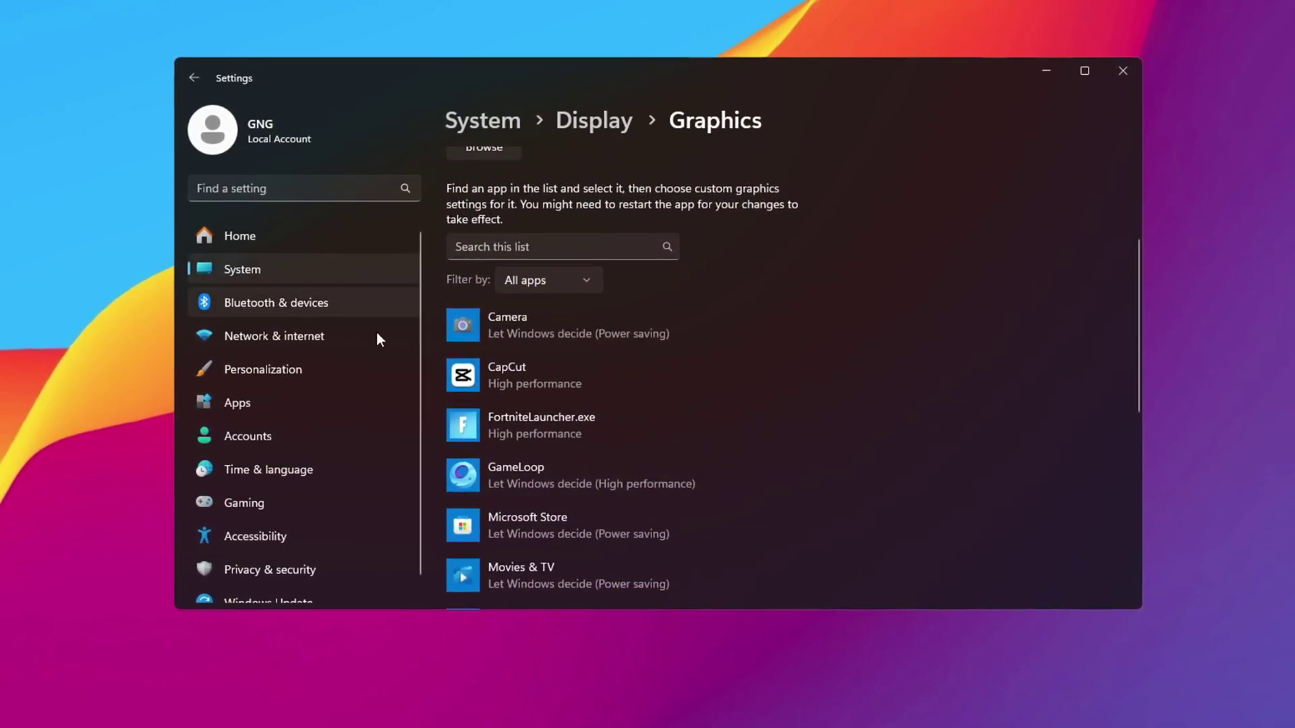
scroll(578, 362, "up", 2)
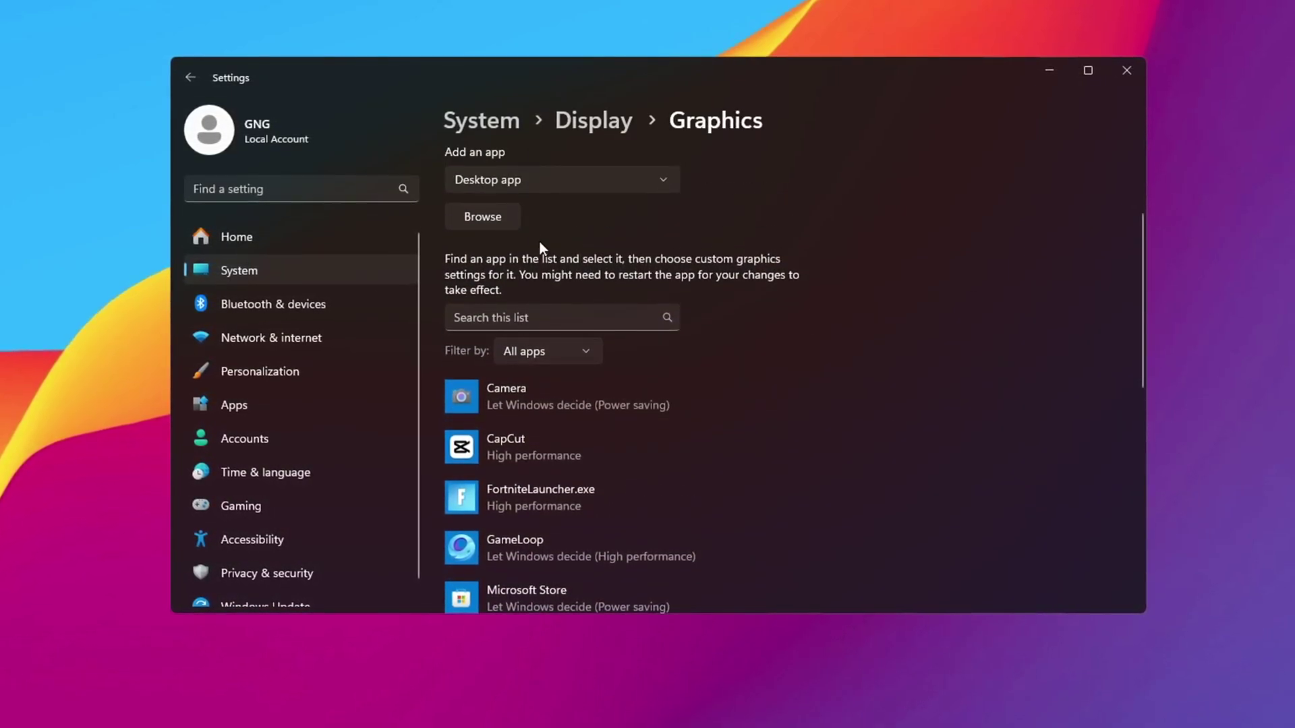
left_click(476, 225)
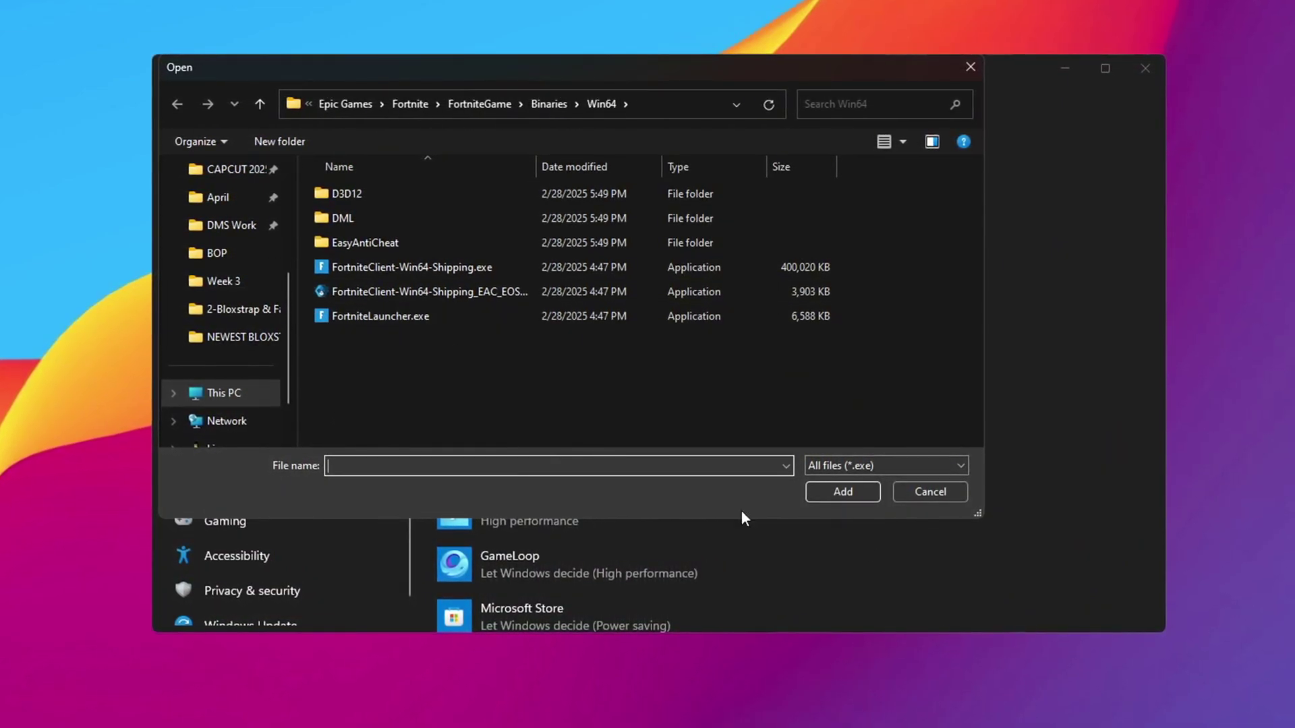
left_click(947, 497)
Step: Set FortniteLauncher.exe's graphics preference to High performance and save it
left_click(563, 518)
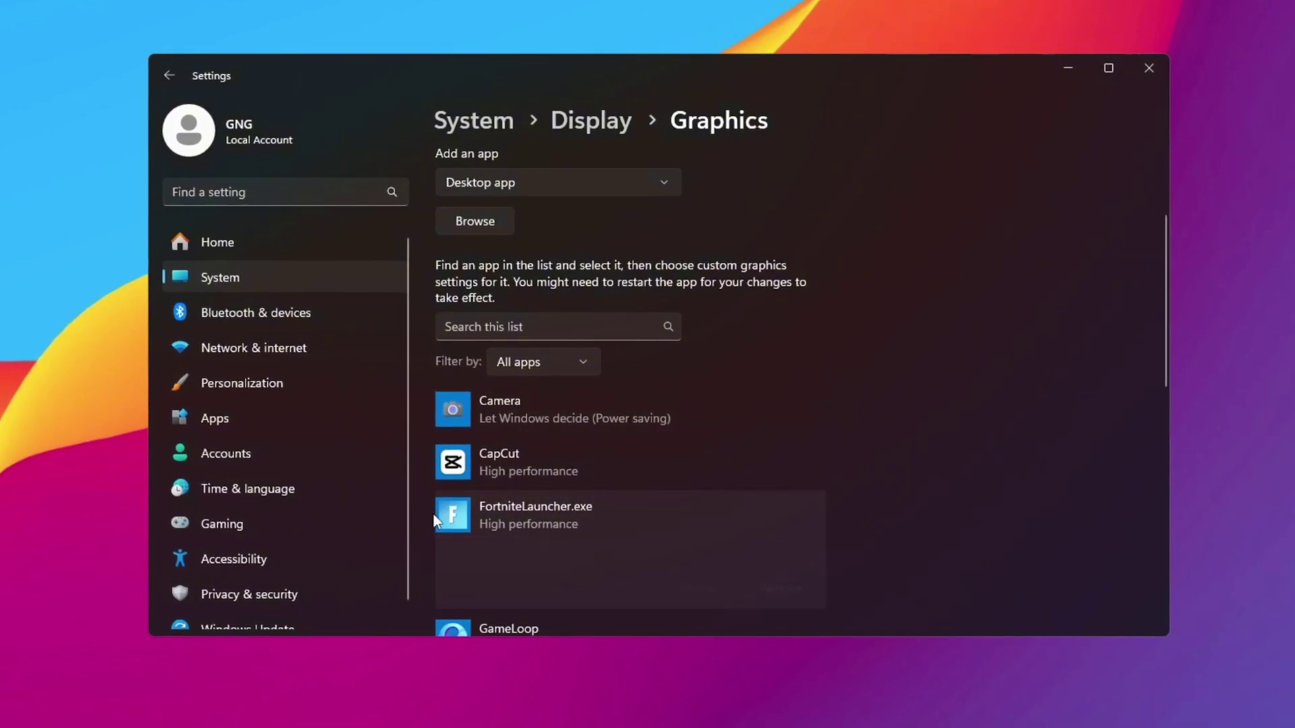
scroll(593, 431, "down", 3)
scroll(609, 372, "down", 4)
scroll(609, 472, "up", 7)
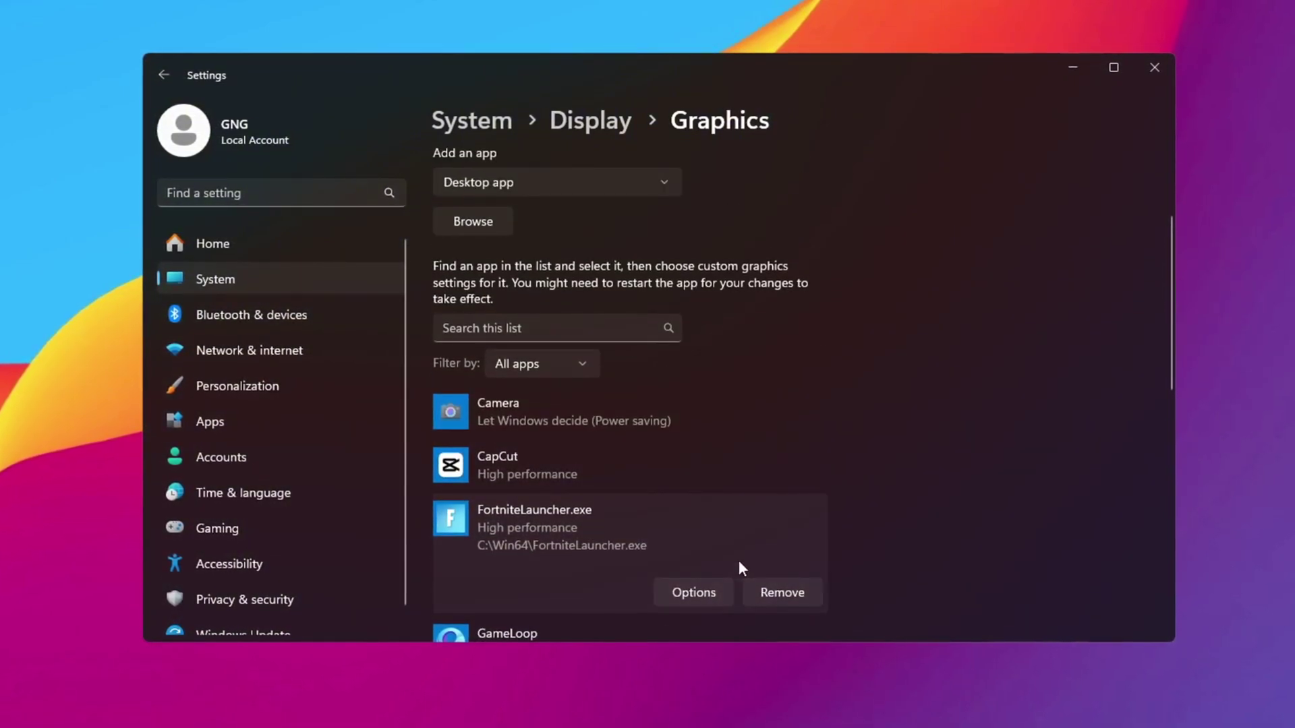
left_click(706, 591)
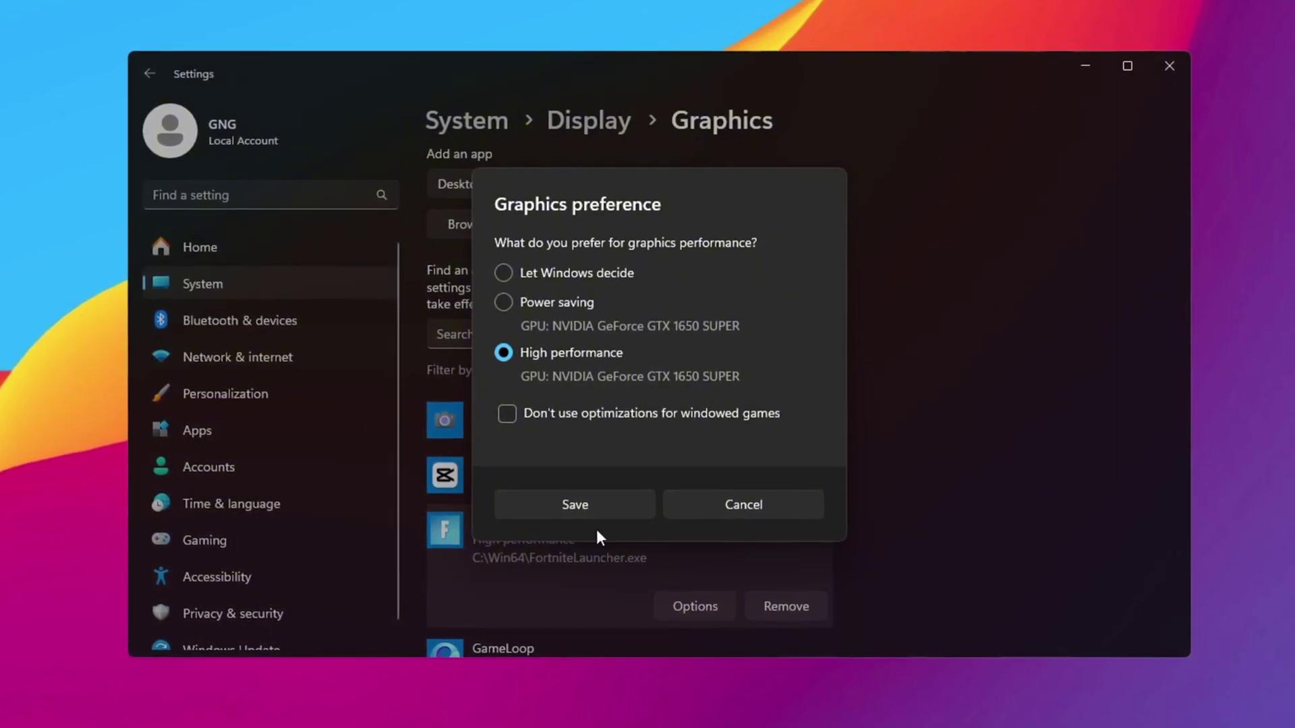
left_click(593, 511)
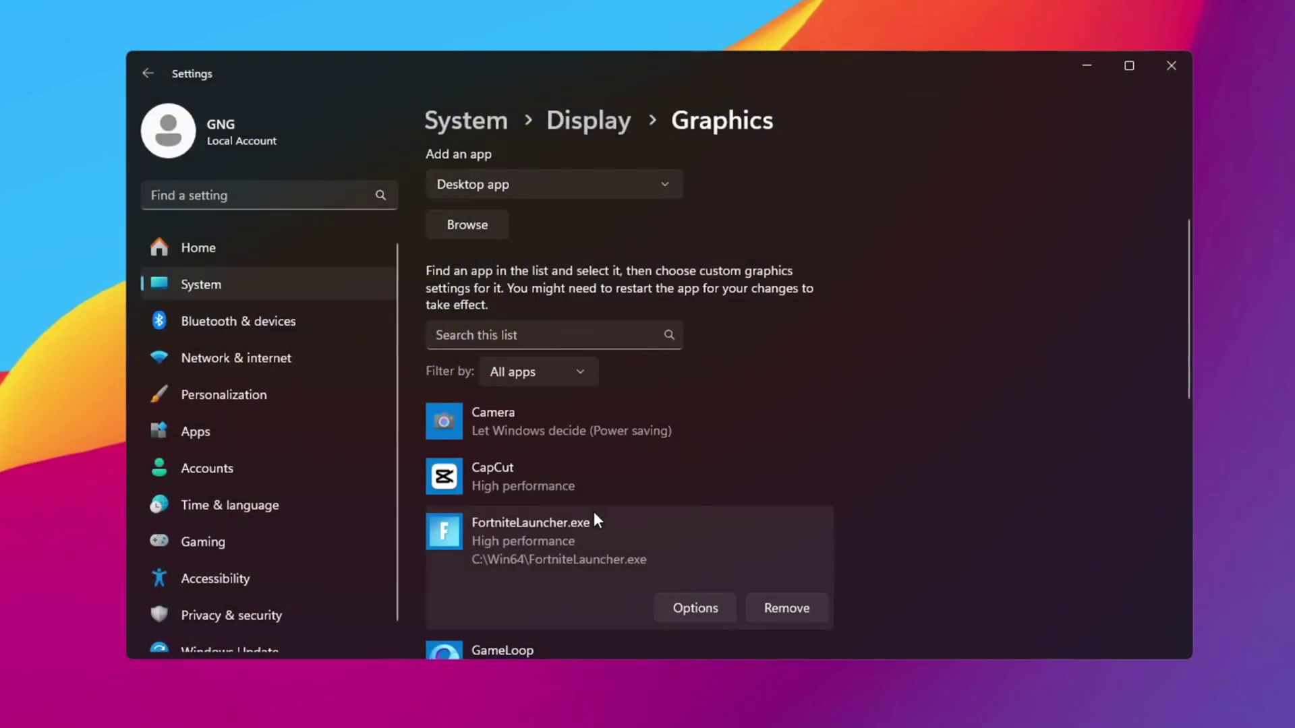
scroll(593, 511, "down", 3)
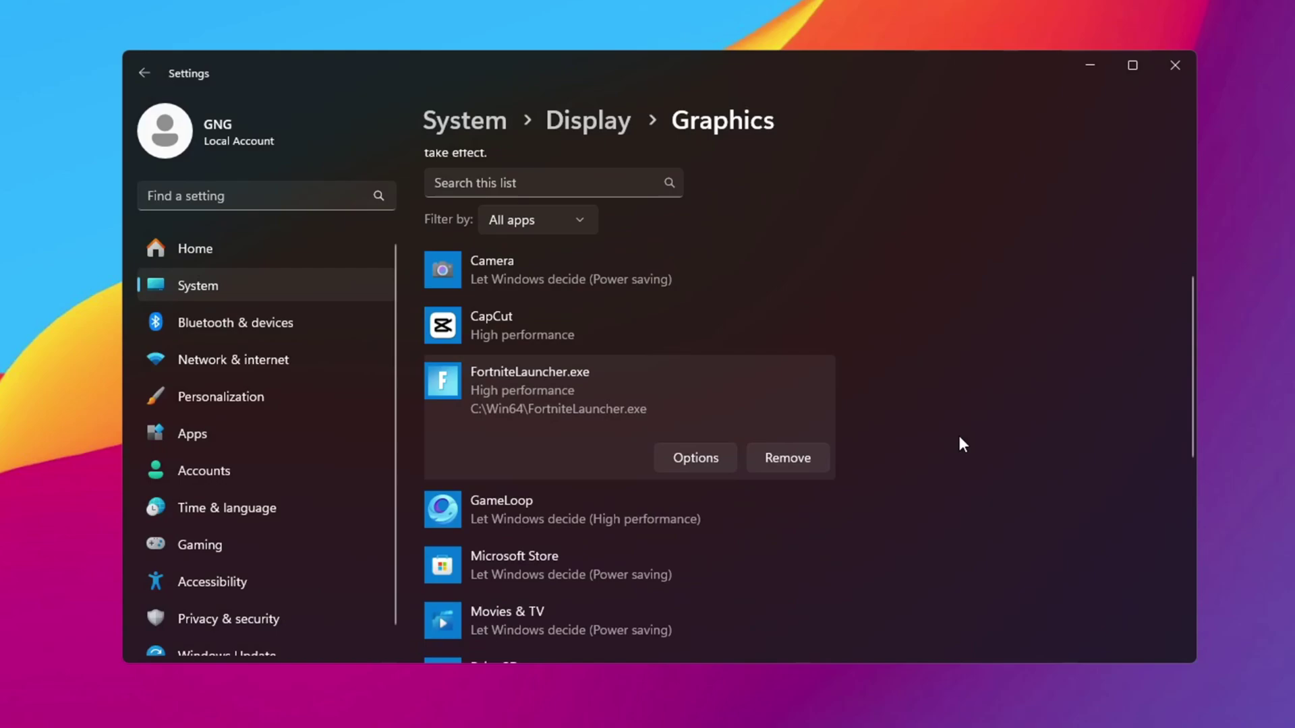